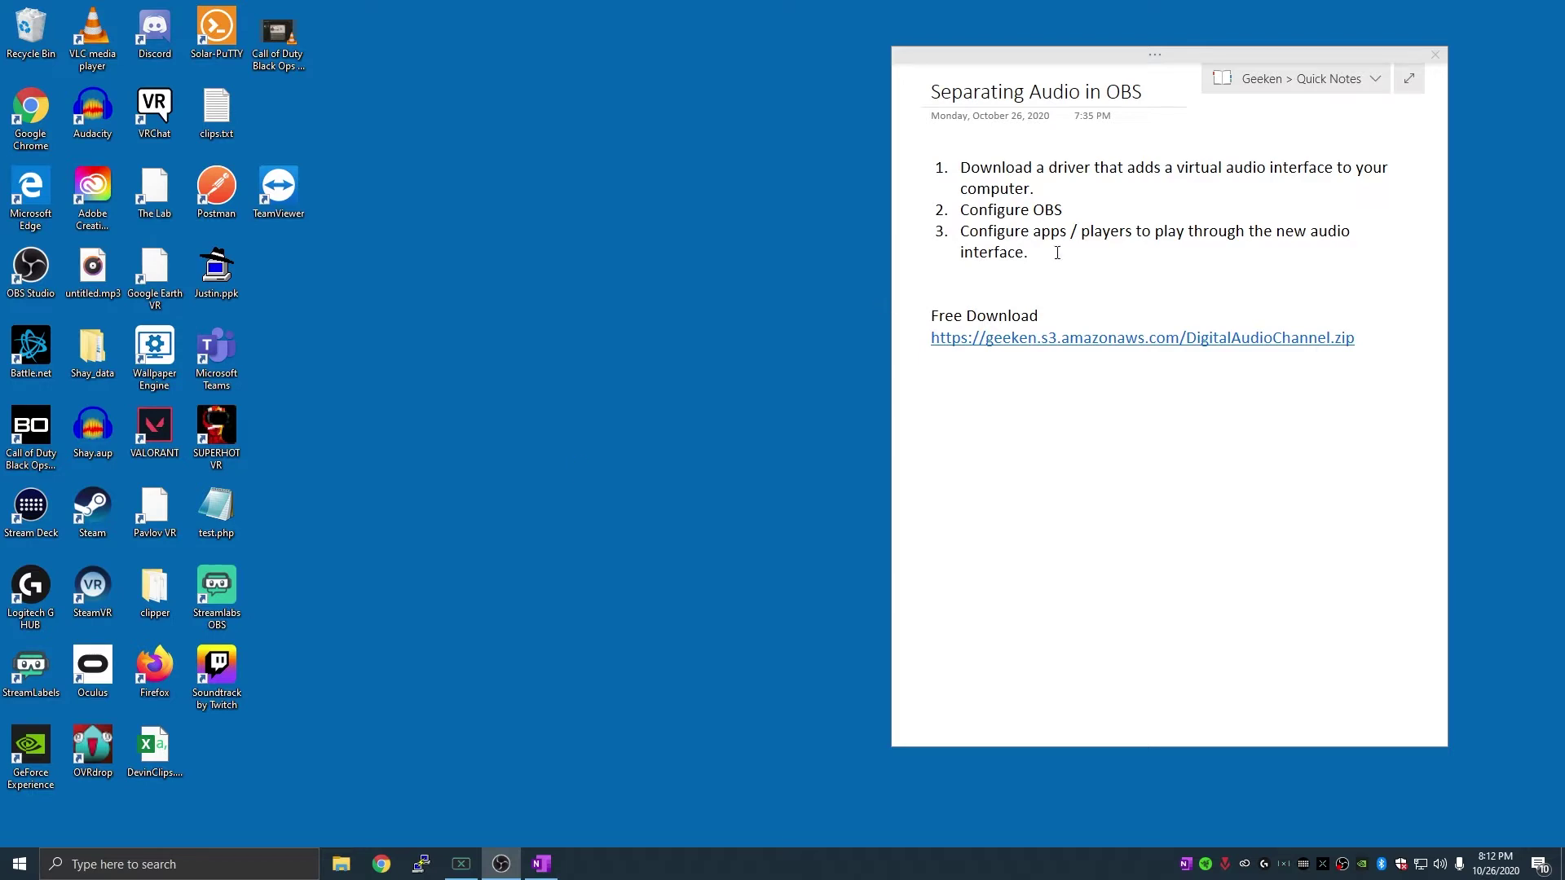
# Download the DigitalAudioChannel zip, extract it to DigitalAudioChannel (3), and right-click VBCABLE_Setup_x64.exe.
pyautogui.click(1166, 341)
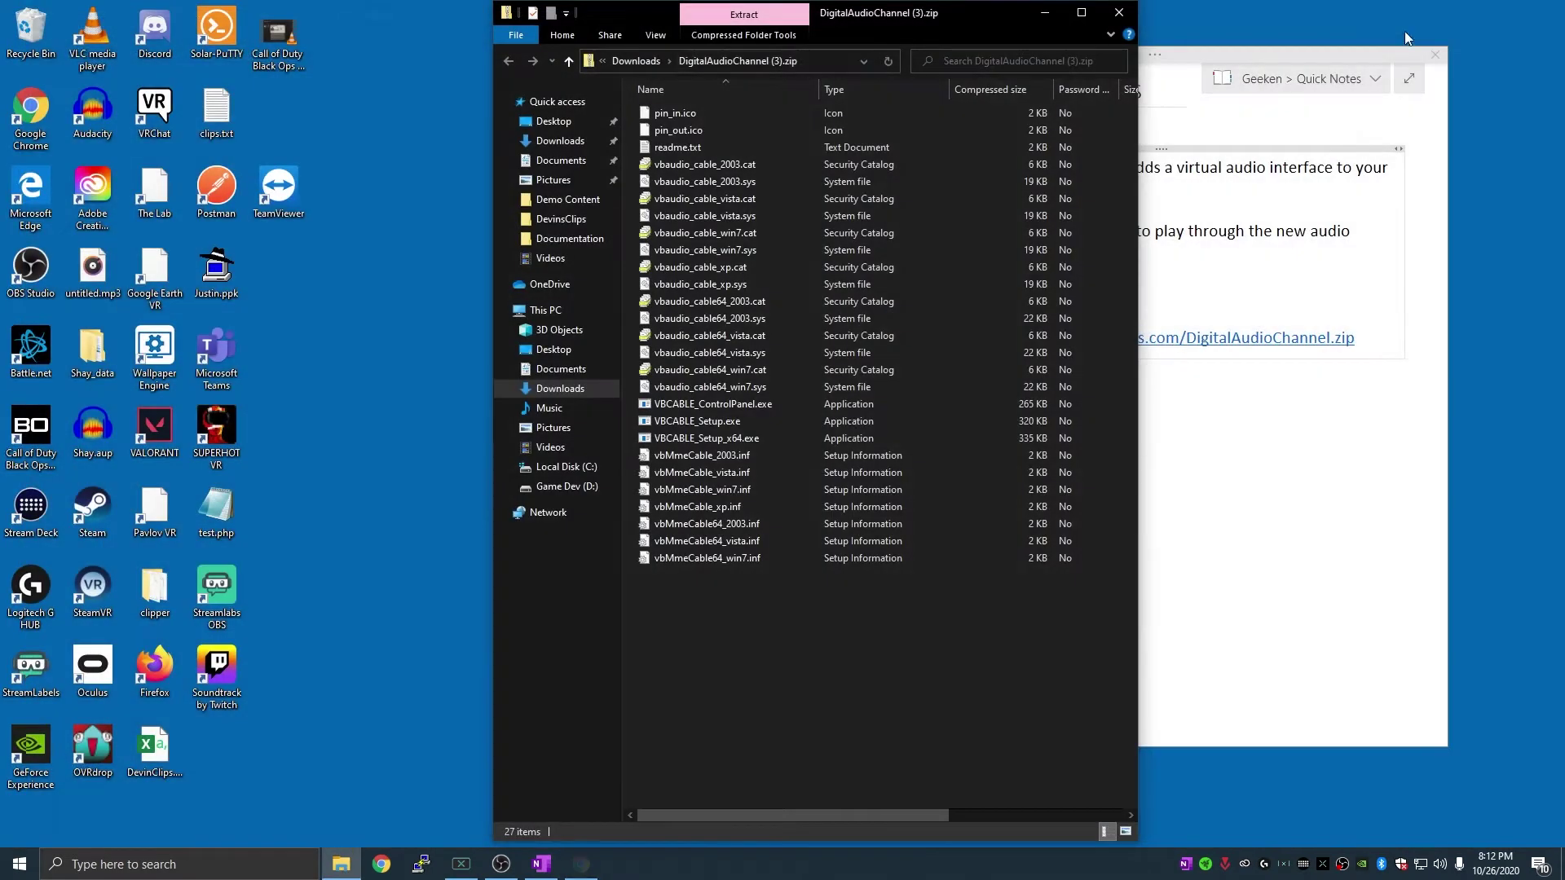
pyautogui.click(757, 38)
pyautogui.click(1024, 90)
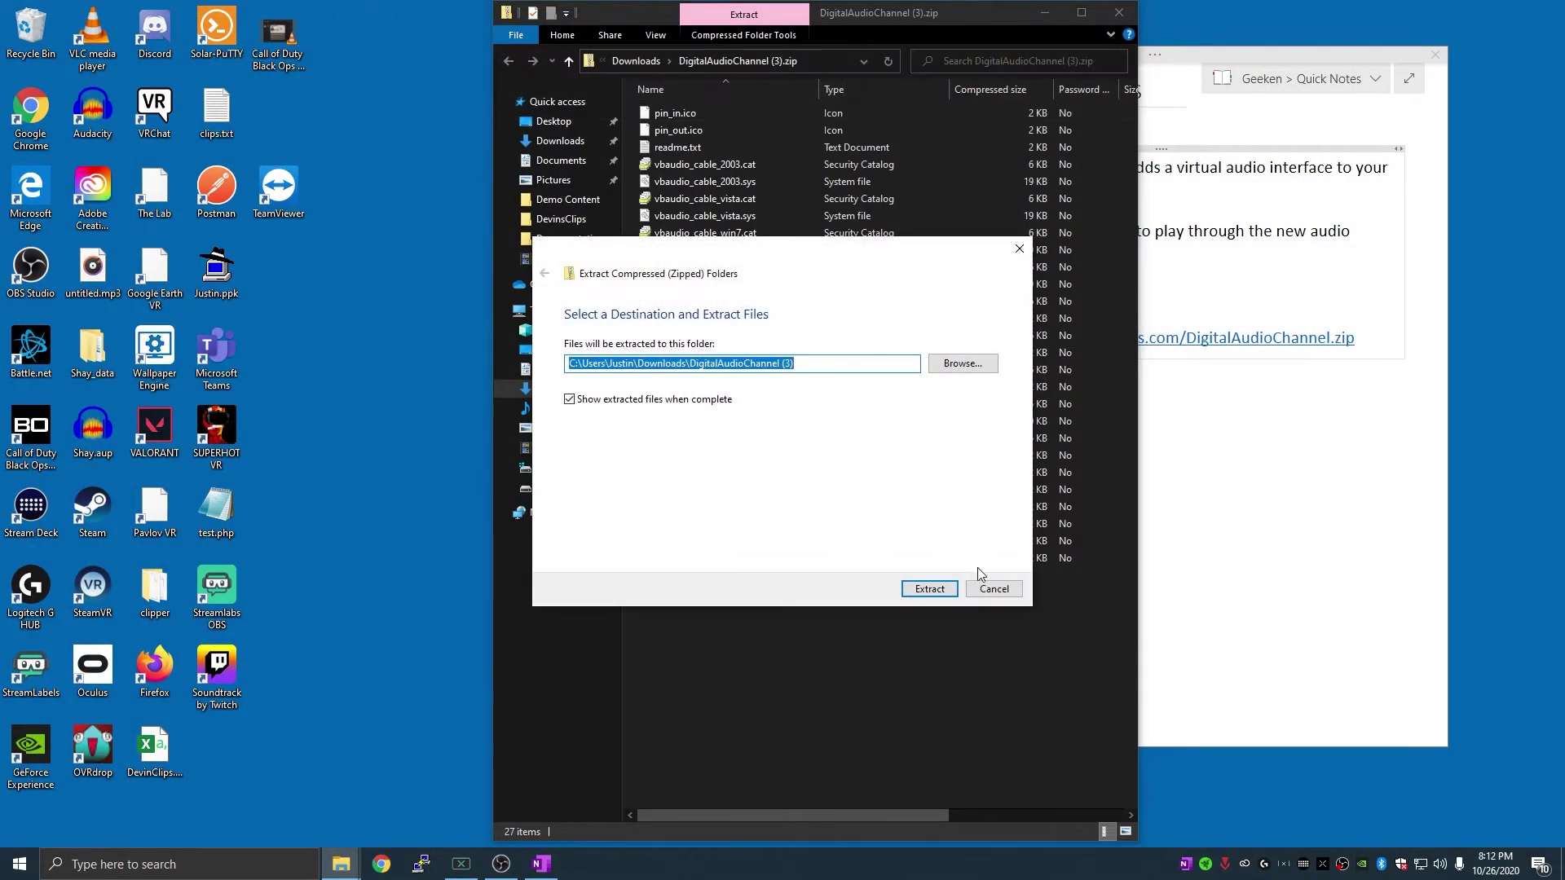
pyautogui.click(930, 586)
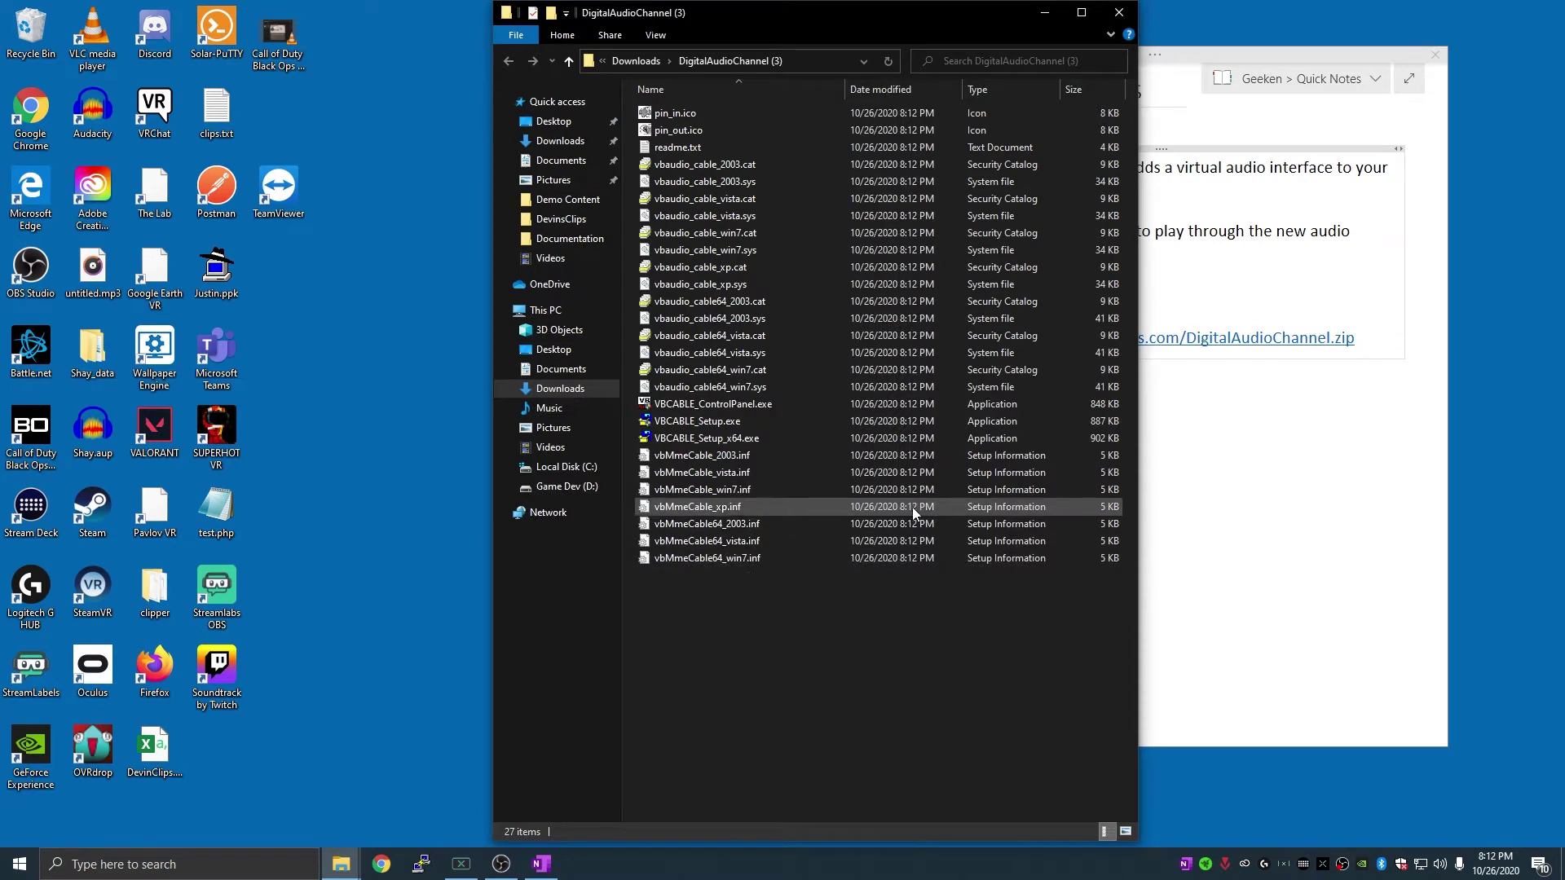
pyautogui.click(776, 438)
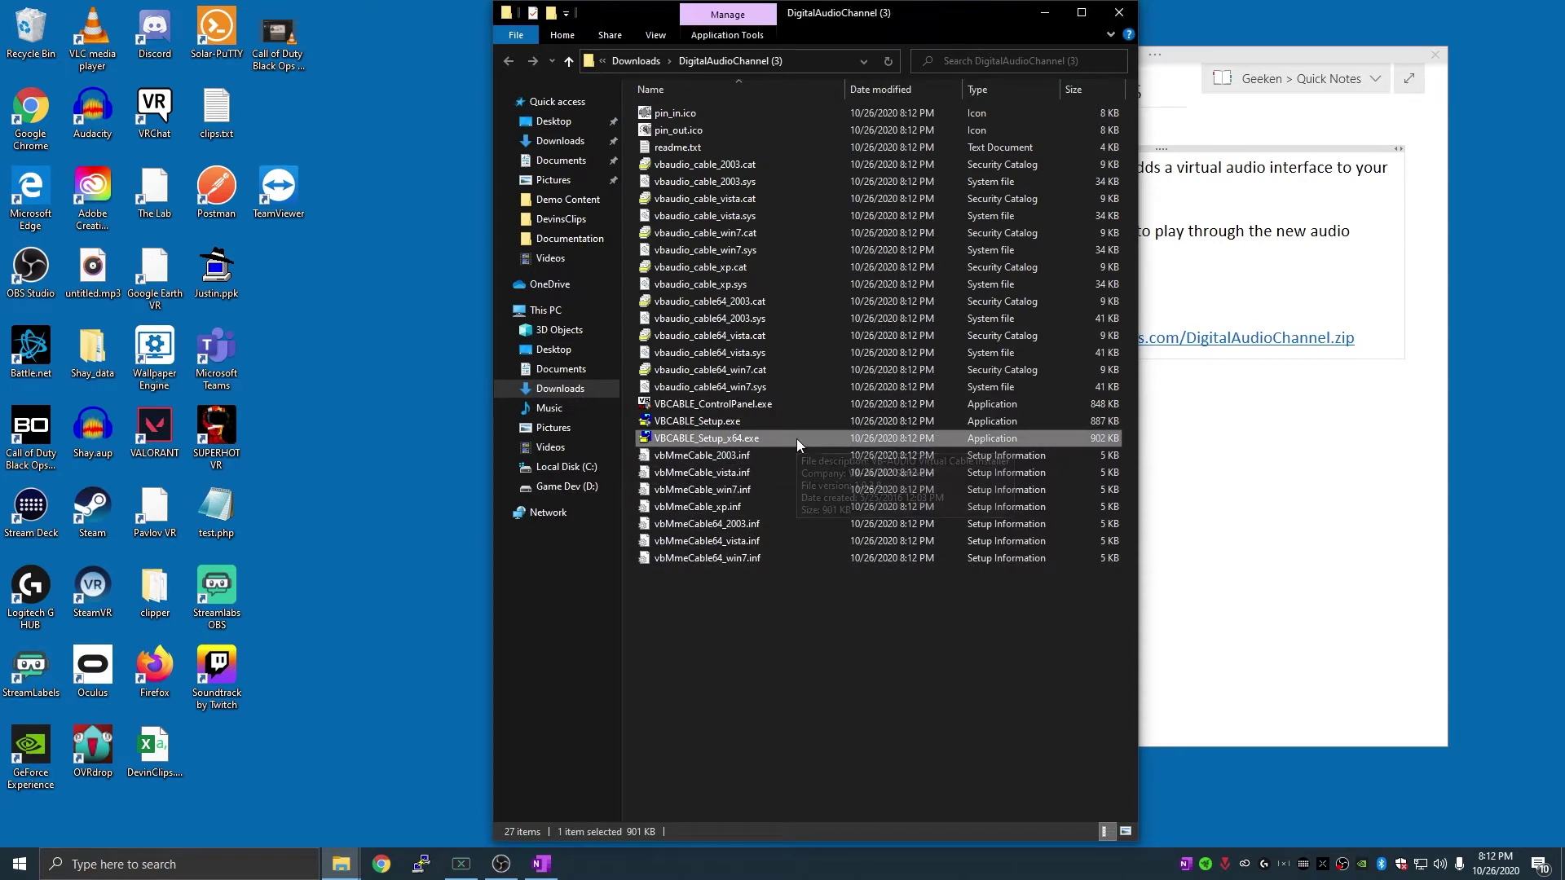
pyautogui.rightClick(790, 442)
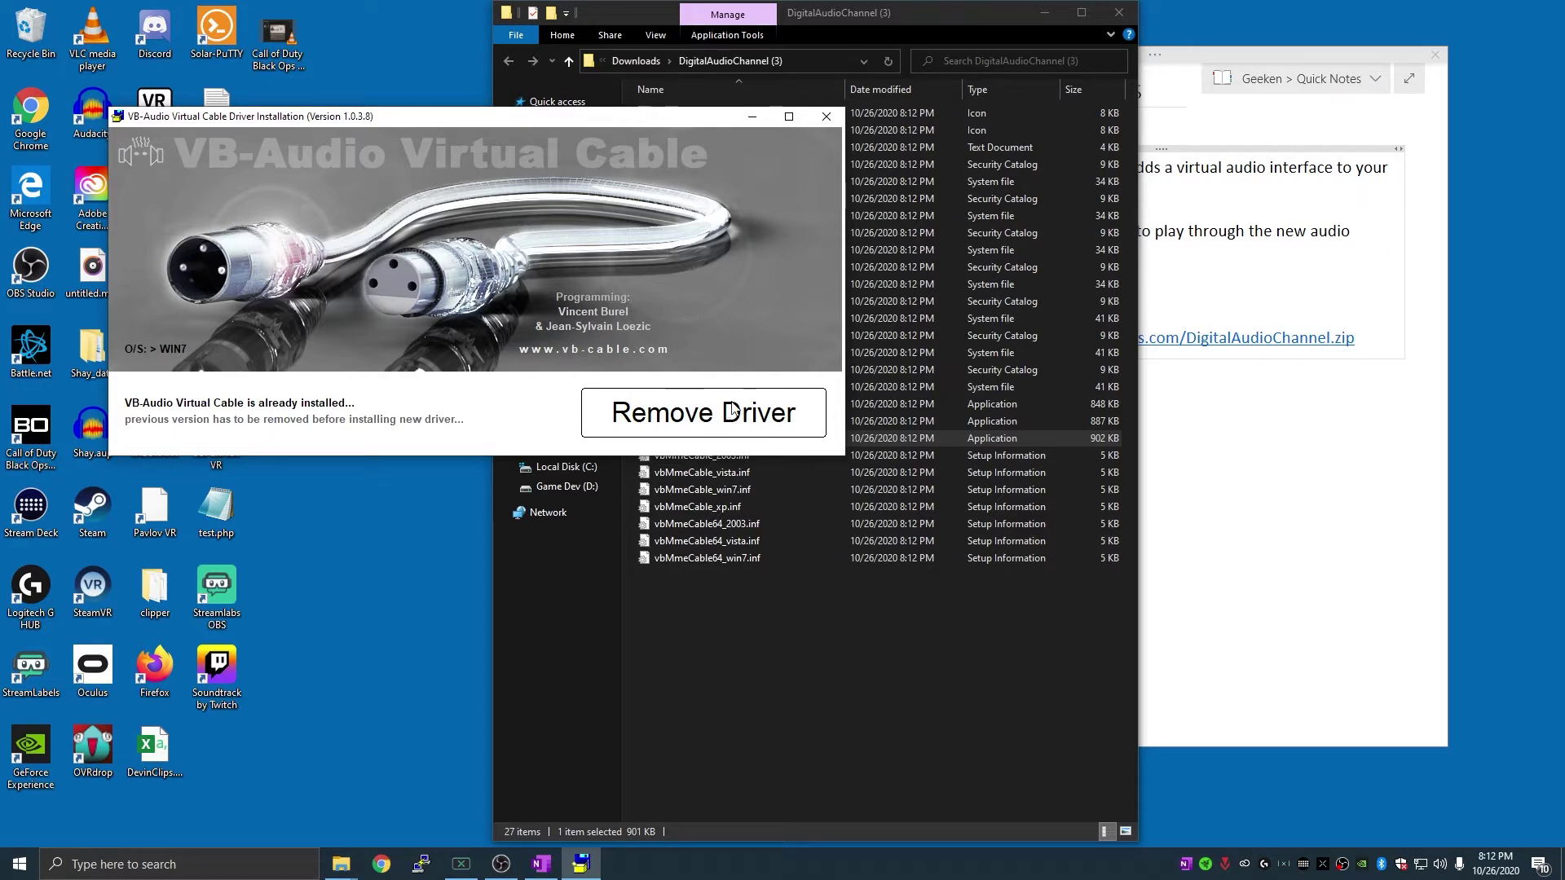
# Close the VB-Audio Virtual Cable installer, leaving the already-installed driver untouched.
pyautogui.click(826, 116)
# Close the extracted DigitalAudioChannel folder and zip windows.
pyautogui.click(1119, 12)
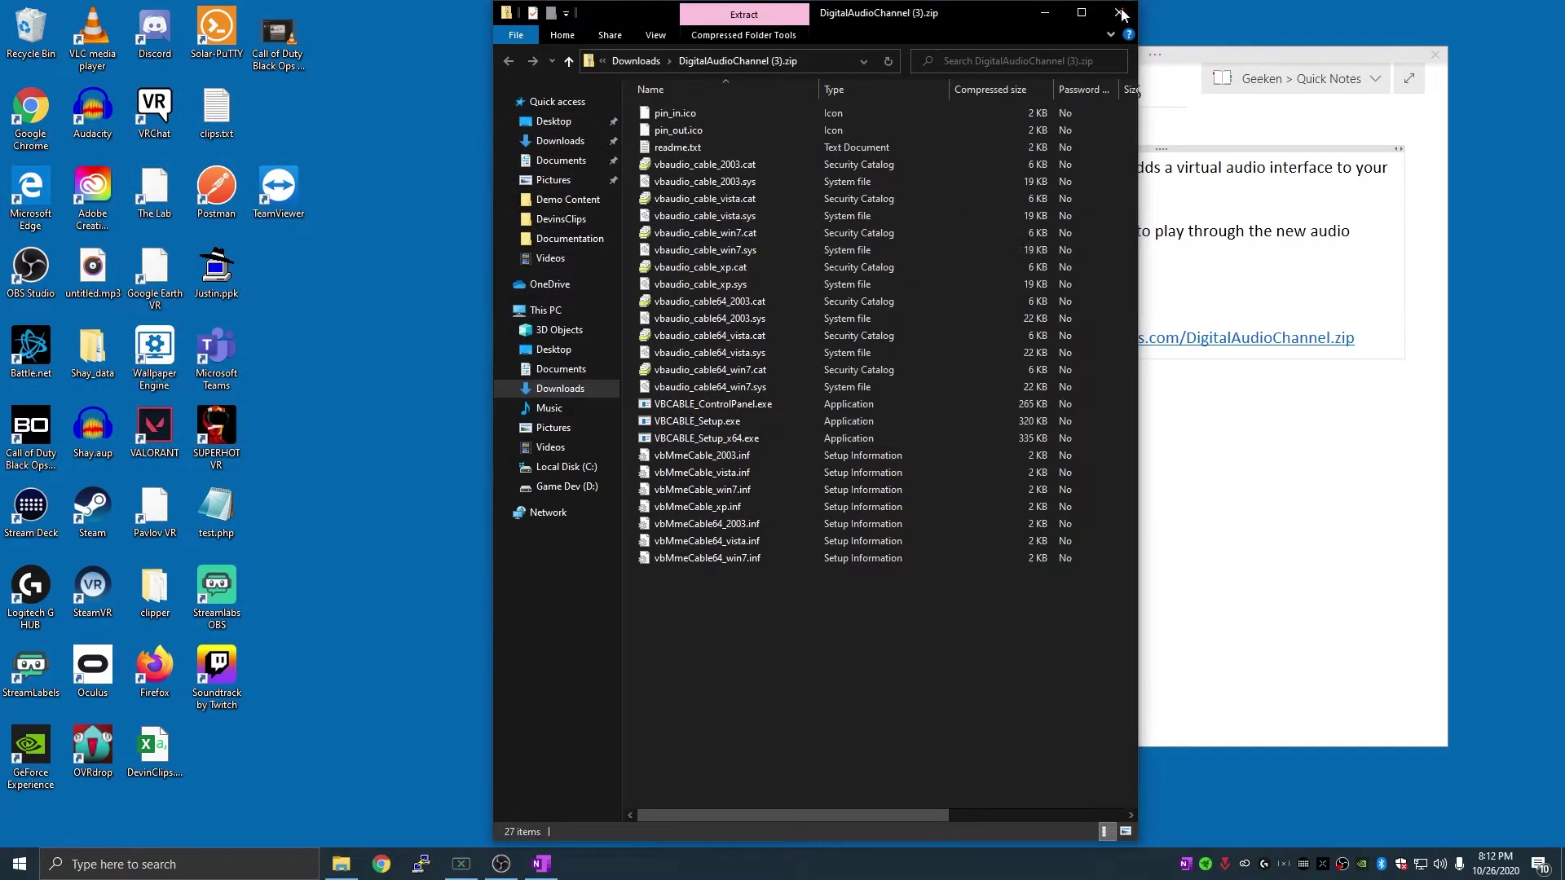
pyautogui.click(1120, 12)
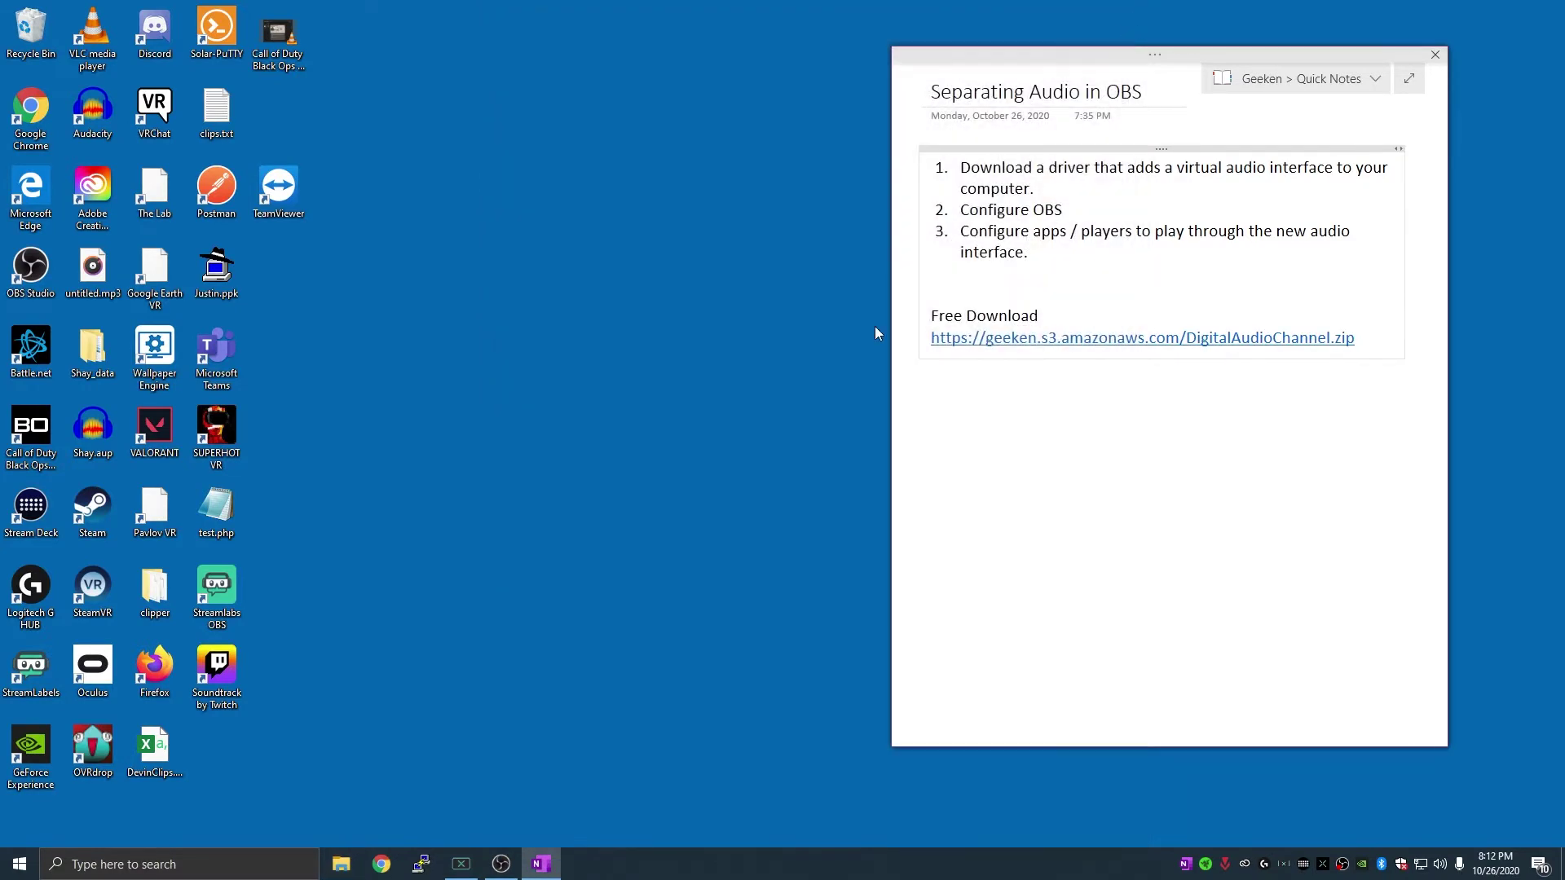
pyautogui.click(683, 538)
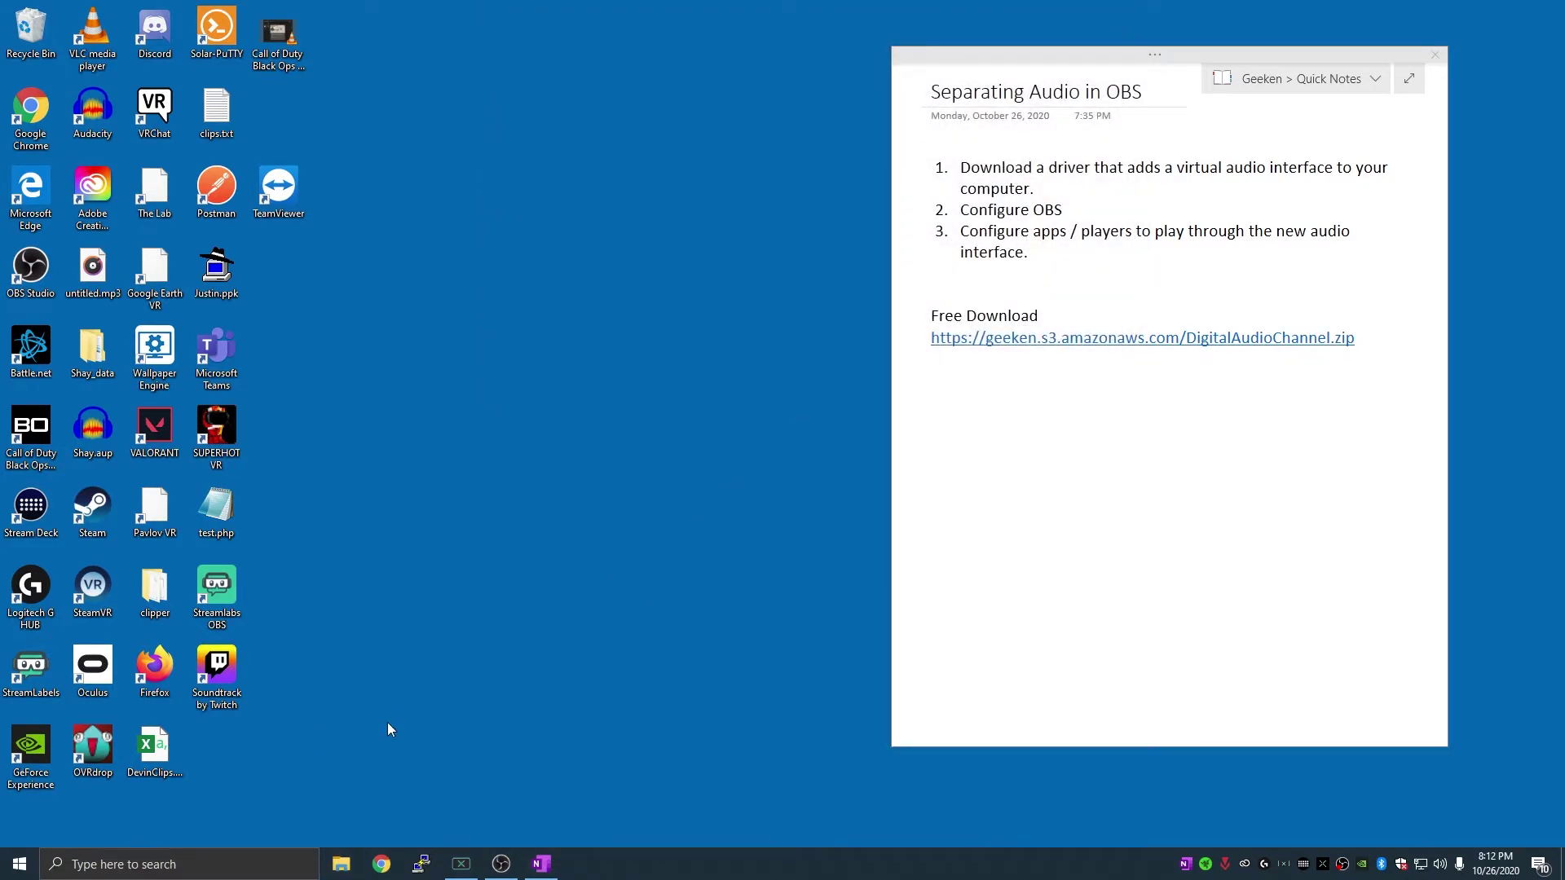
# Launch Streamlabs OBS from a Start search for 'st' and reposition its window.
pyautogui.click(22, 867)
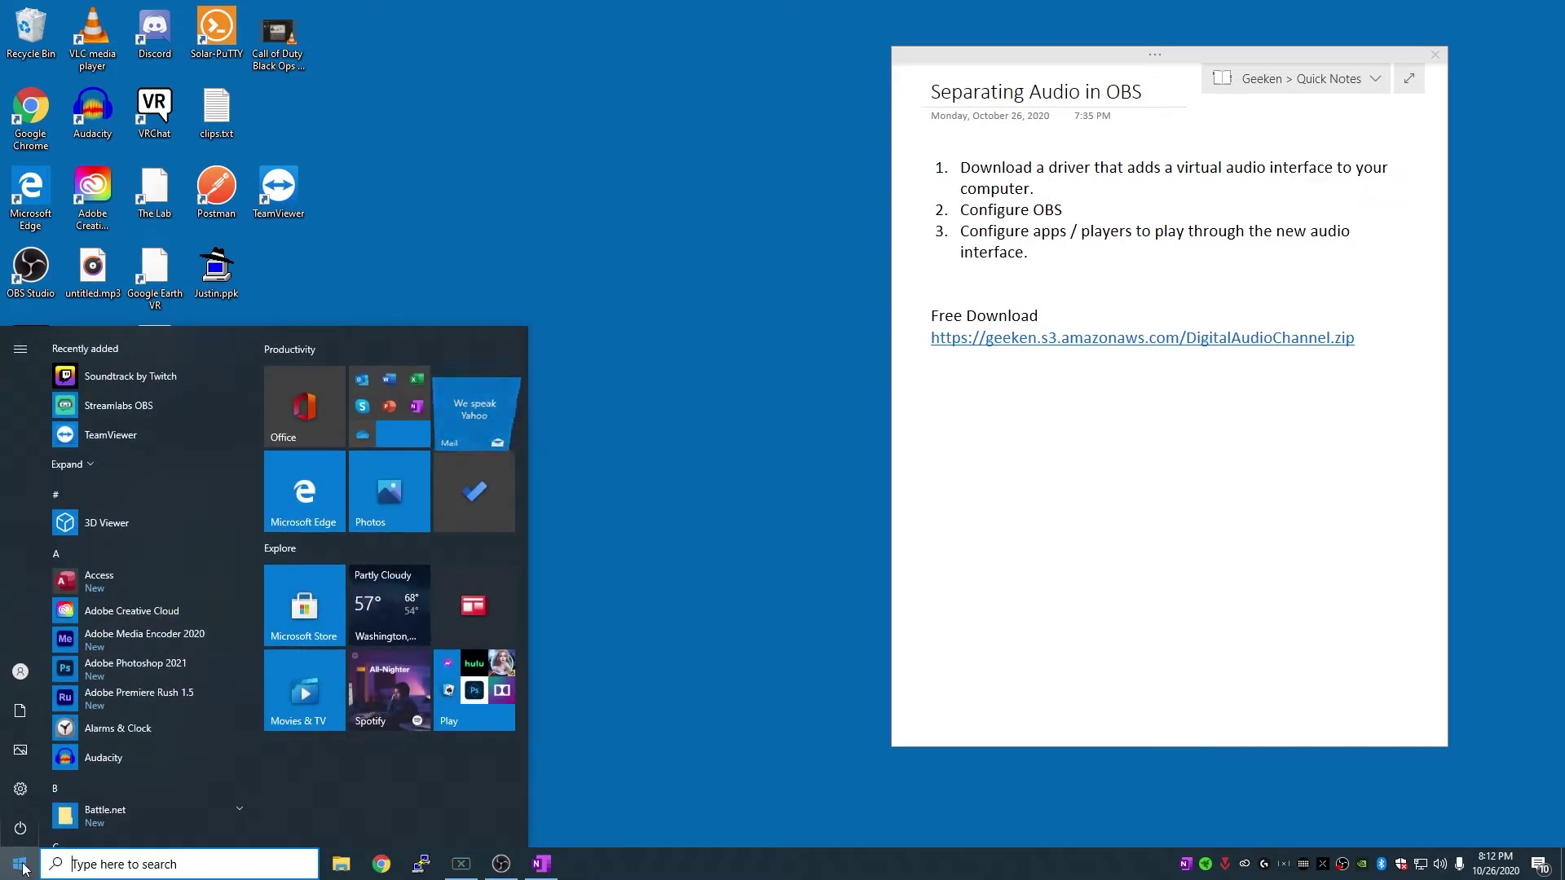
pyautogui.write('strea')
pyautogui.press('Escape')
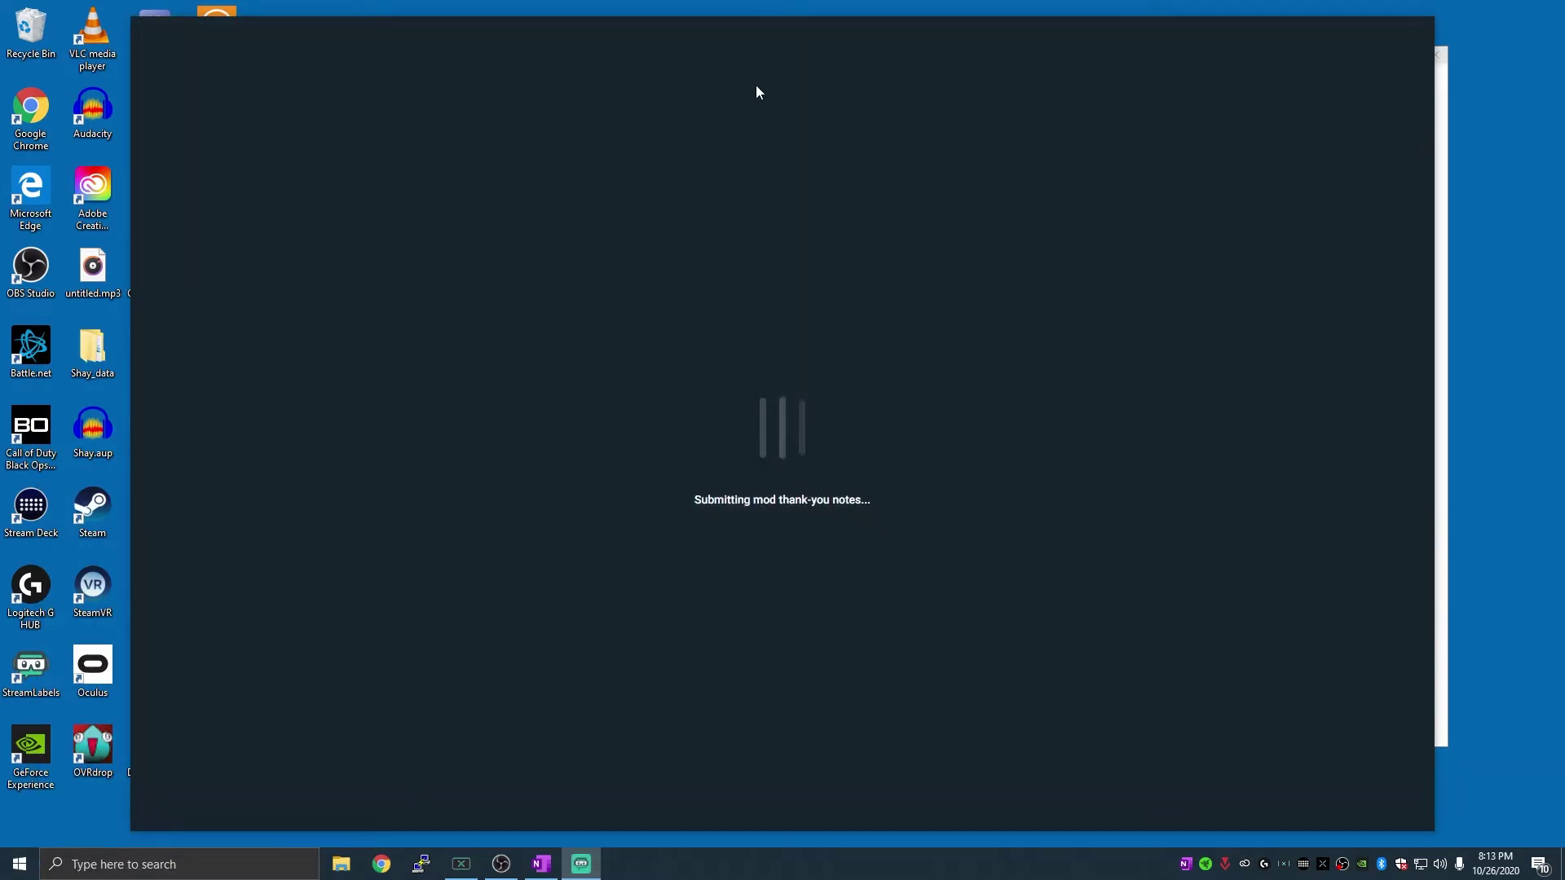
pyautogui.moveTo(927, 33); pyautogui.dragTo(847, 16)
# In Audio settings, set Mic/Auxiliary Device 1 to GoXLR Chat Mic and Desktop Audio Device 1 to CABLE Input.
pyautogui.click(71, 794)
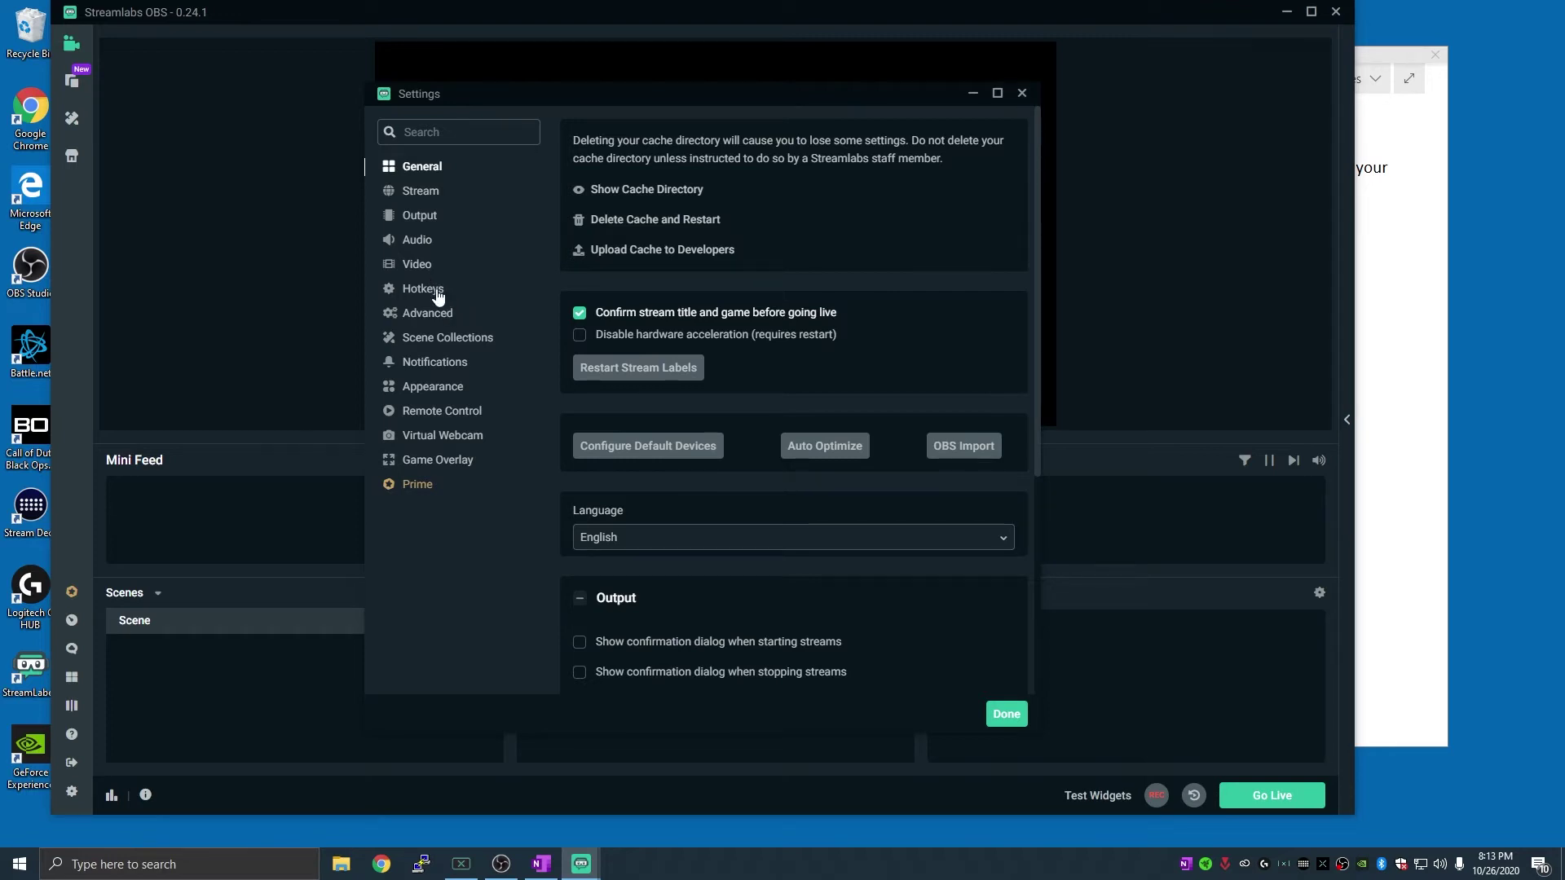
pyautogui.click(421, 251)
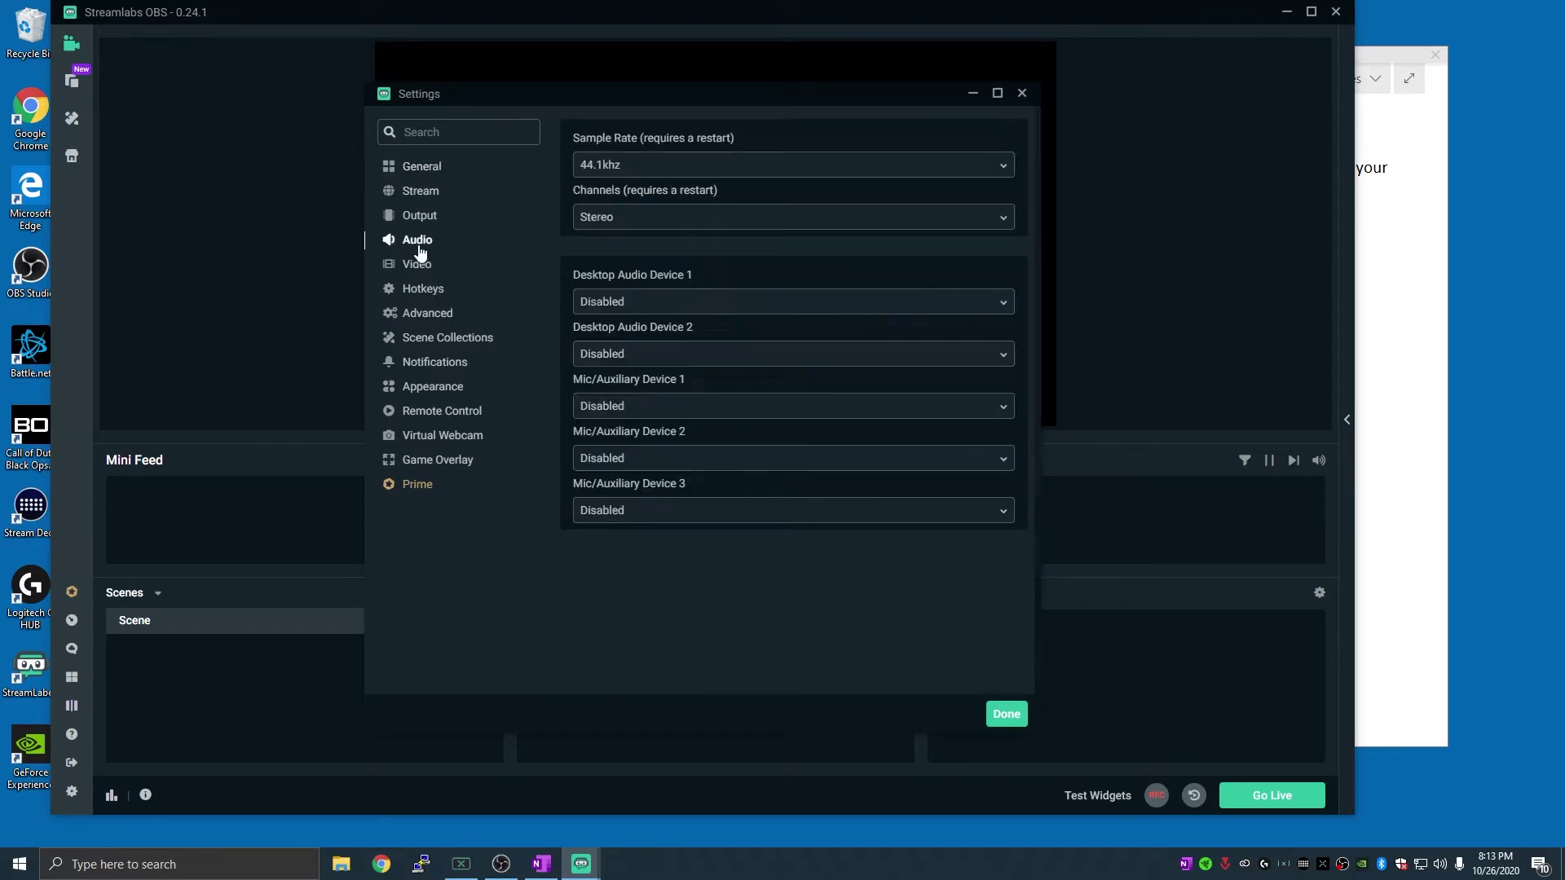
pyautogui.click(667, 410)
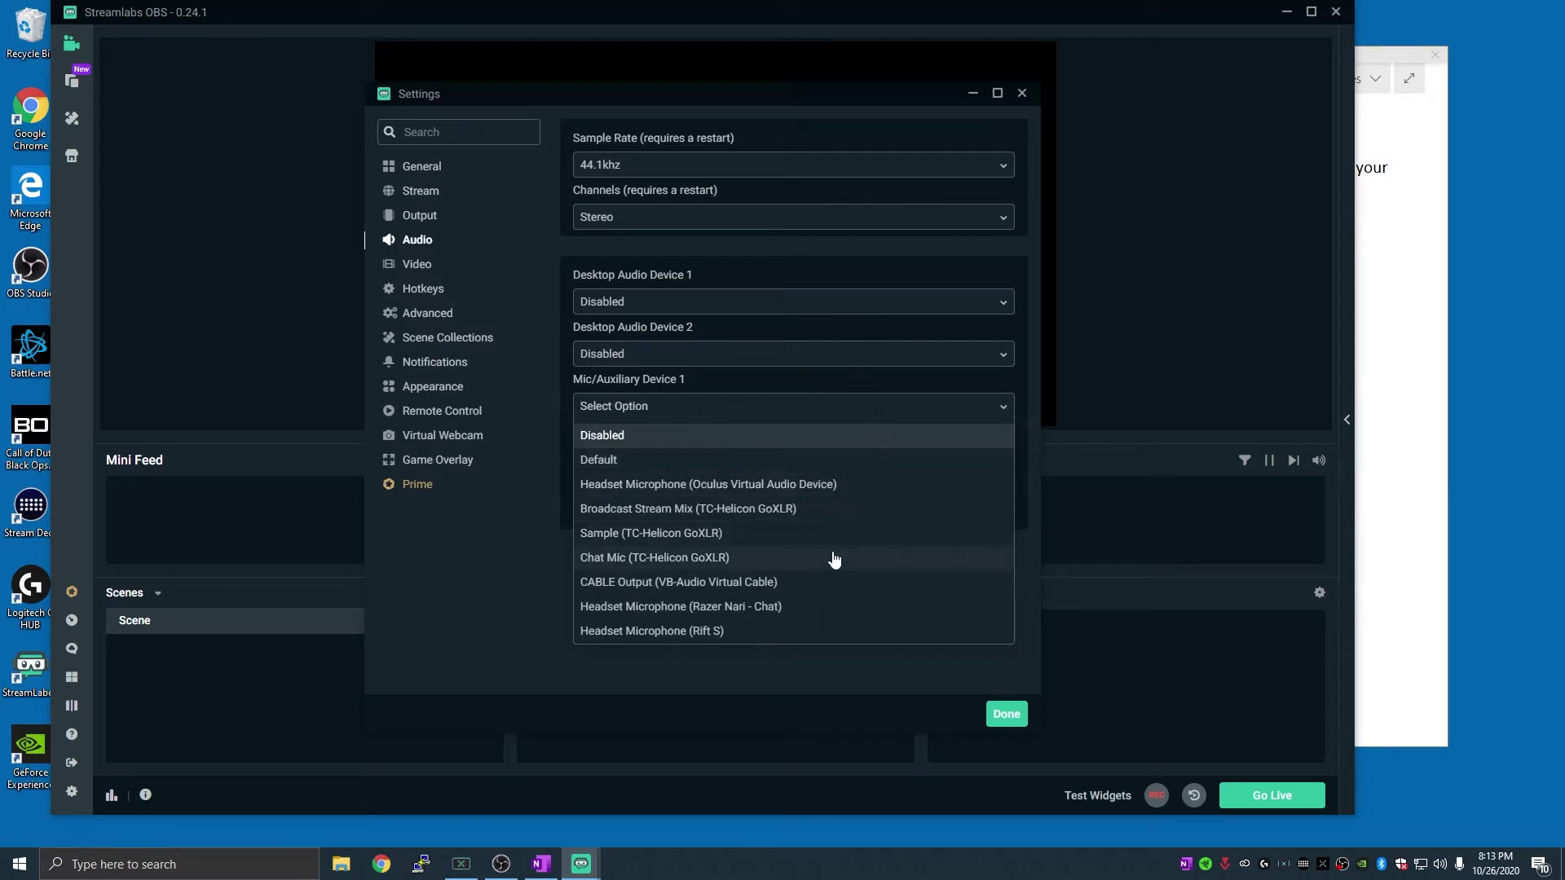
pyautogui.click(775, 561)
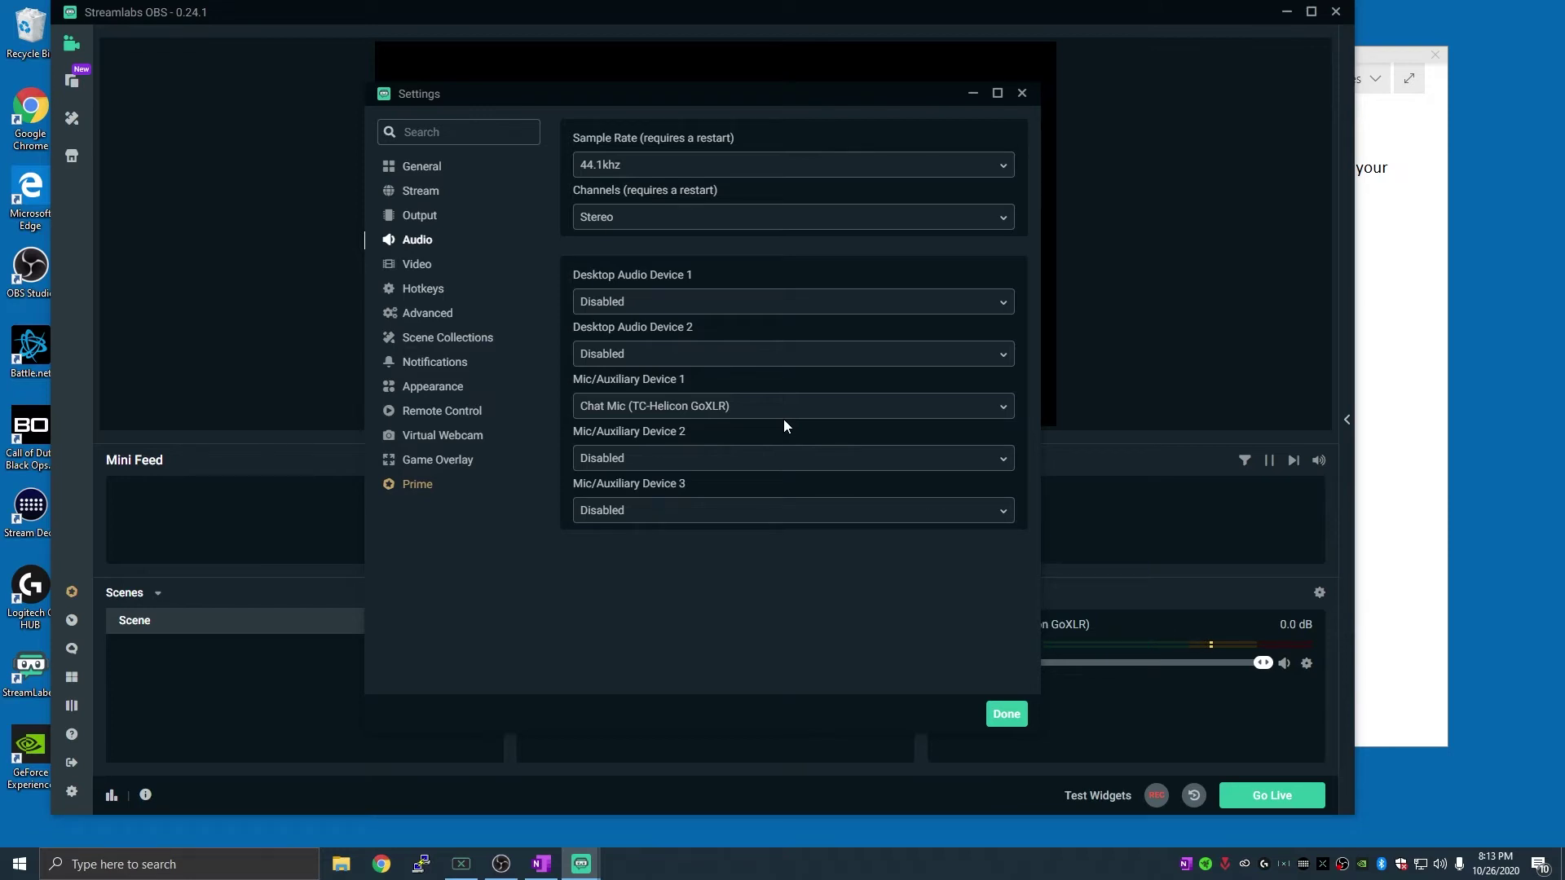
pyautogui.click(682, 304)
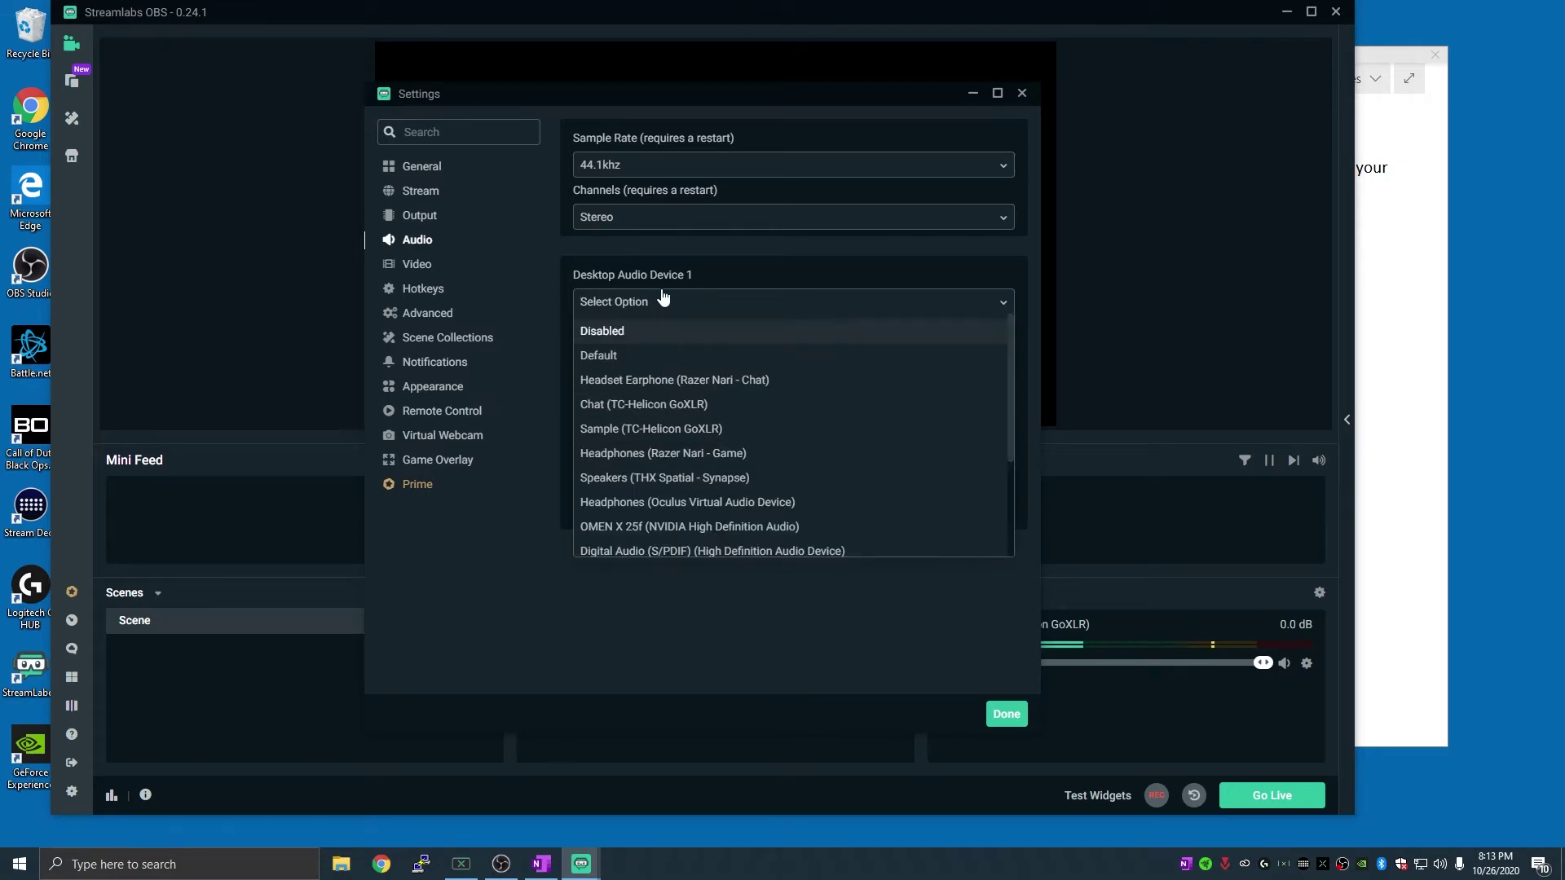
pyautogui.scroll(-5, 769, 433)
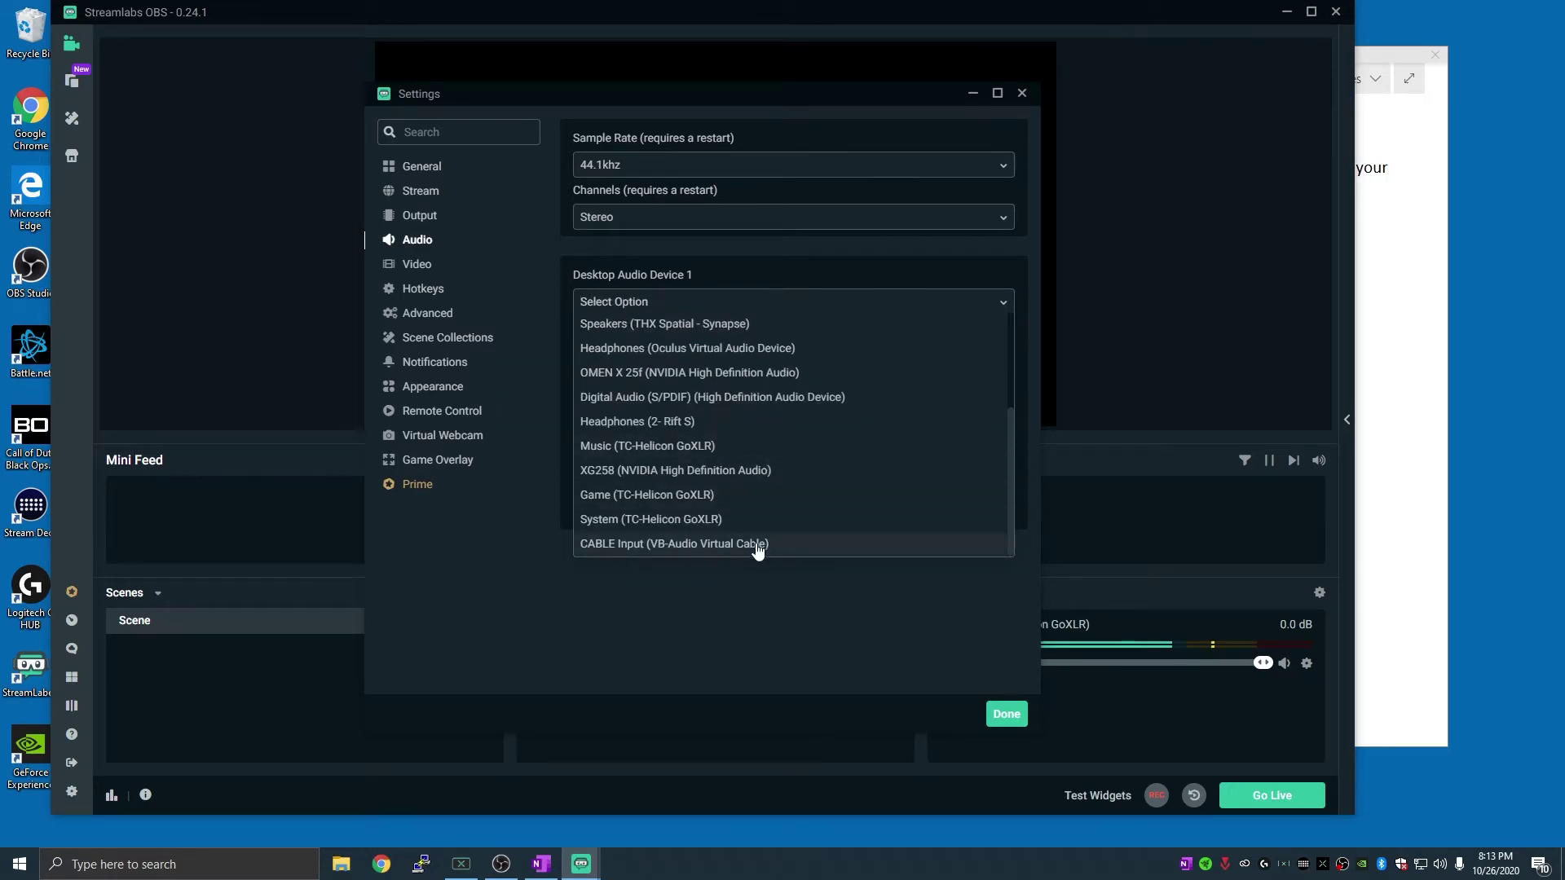
pyautogui.click(698, 548)
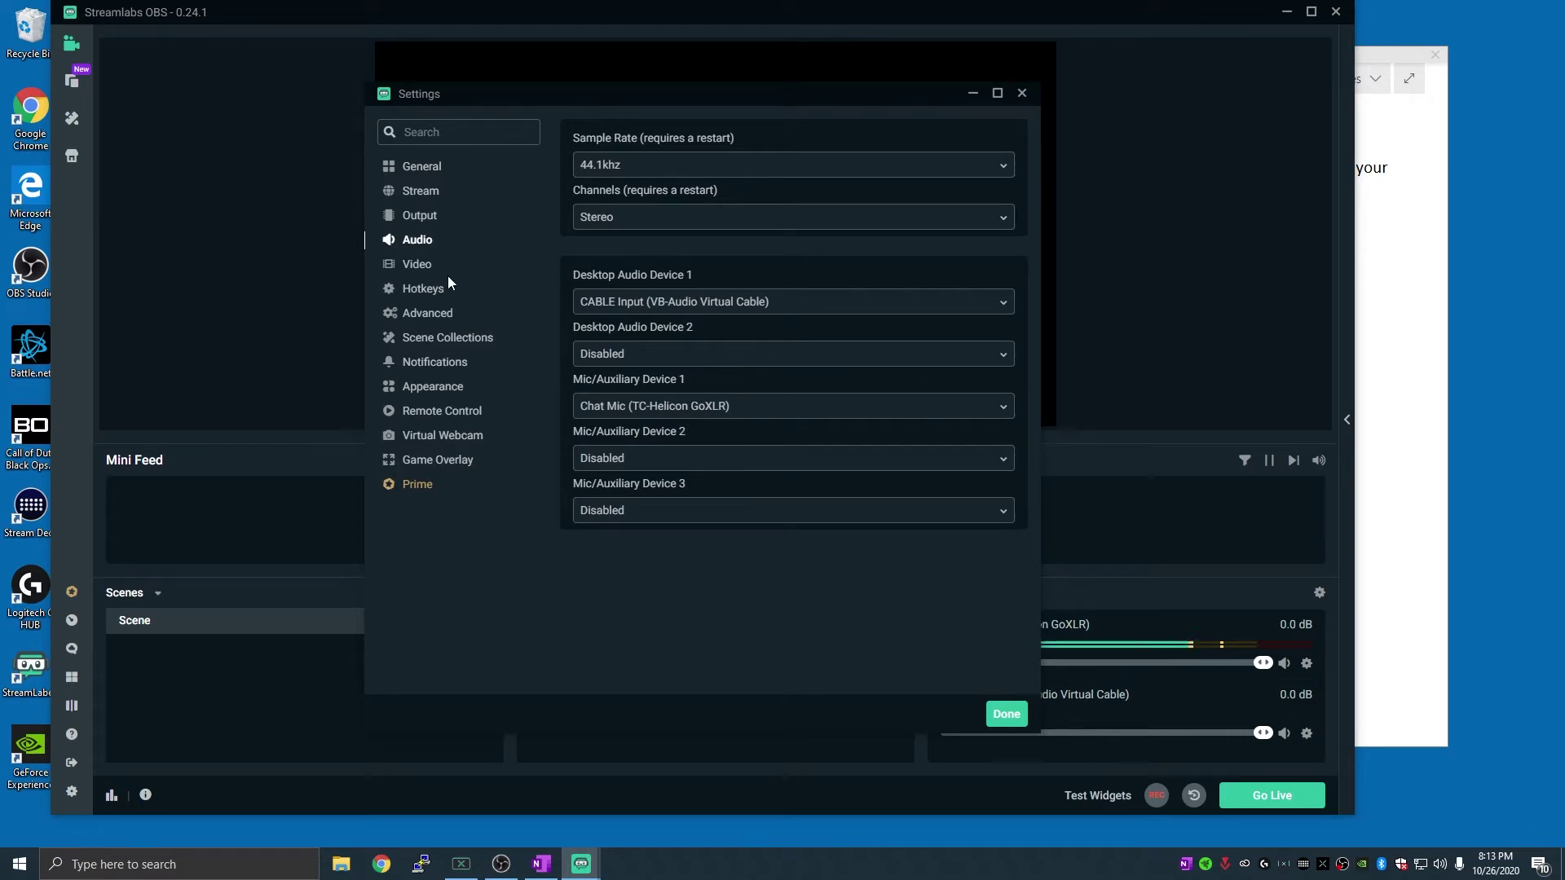
pyautogui.click(421, 222)
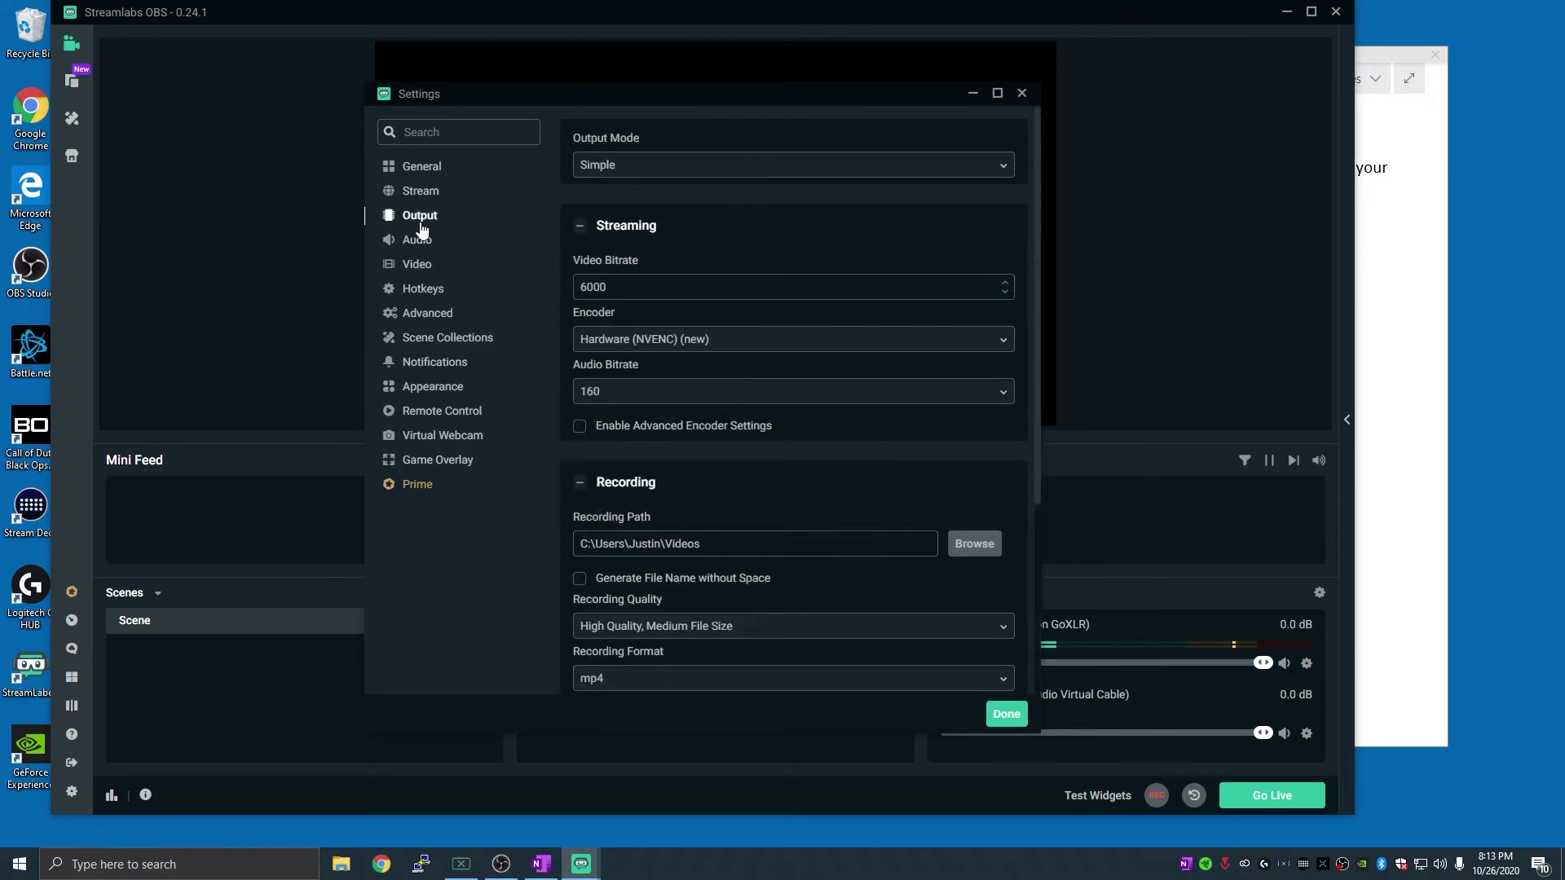
# Switch output mode to Advanced, stream on audio track 1, record on track 2, and save.
pyautogui.click(691, 173)
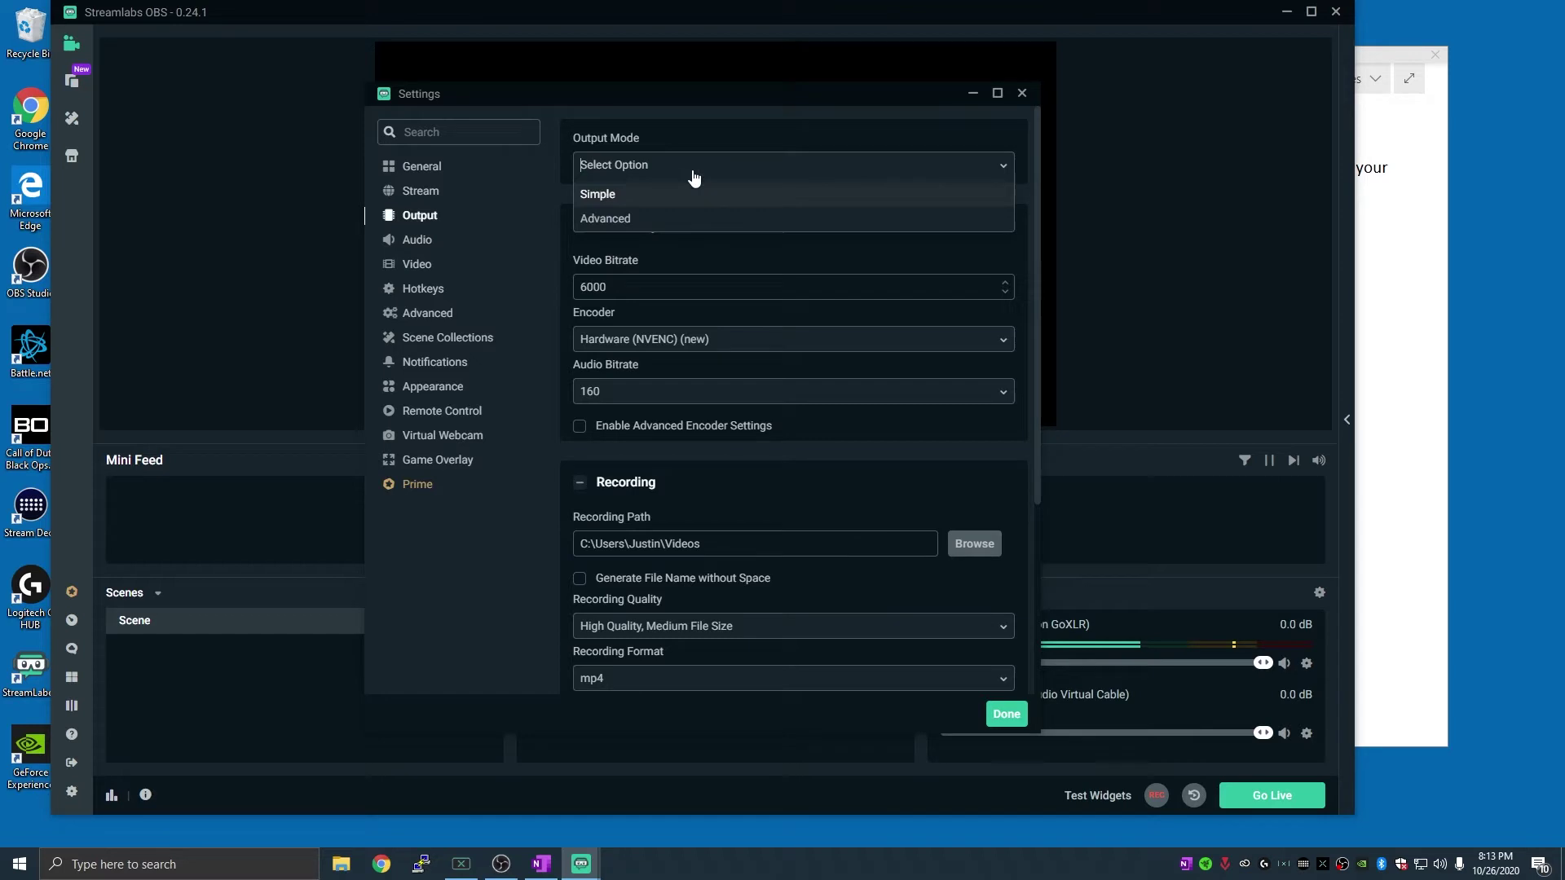
pyautogui.click(692, 221)
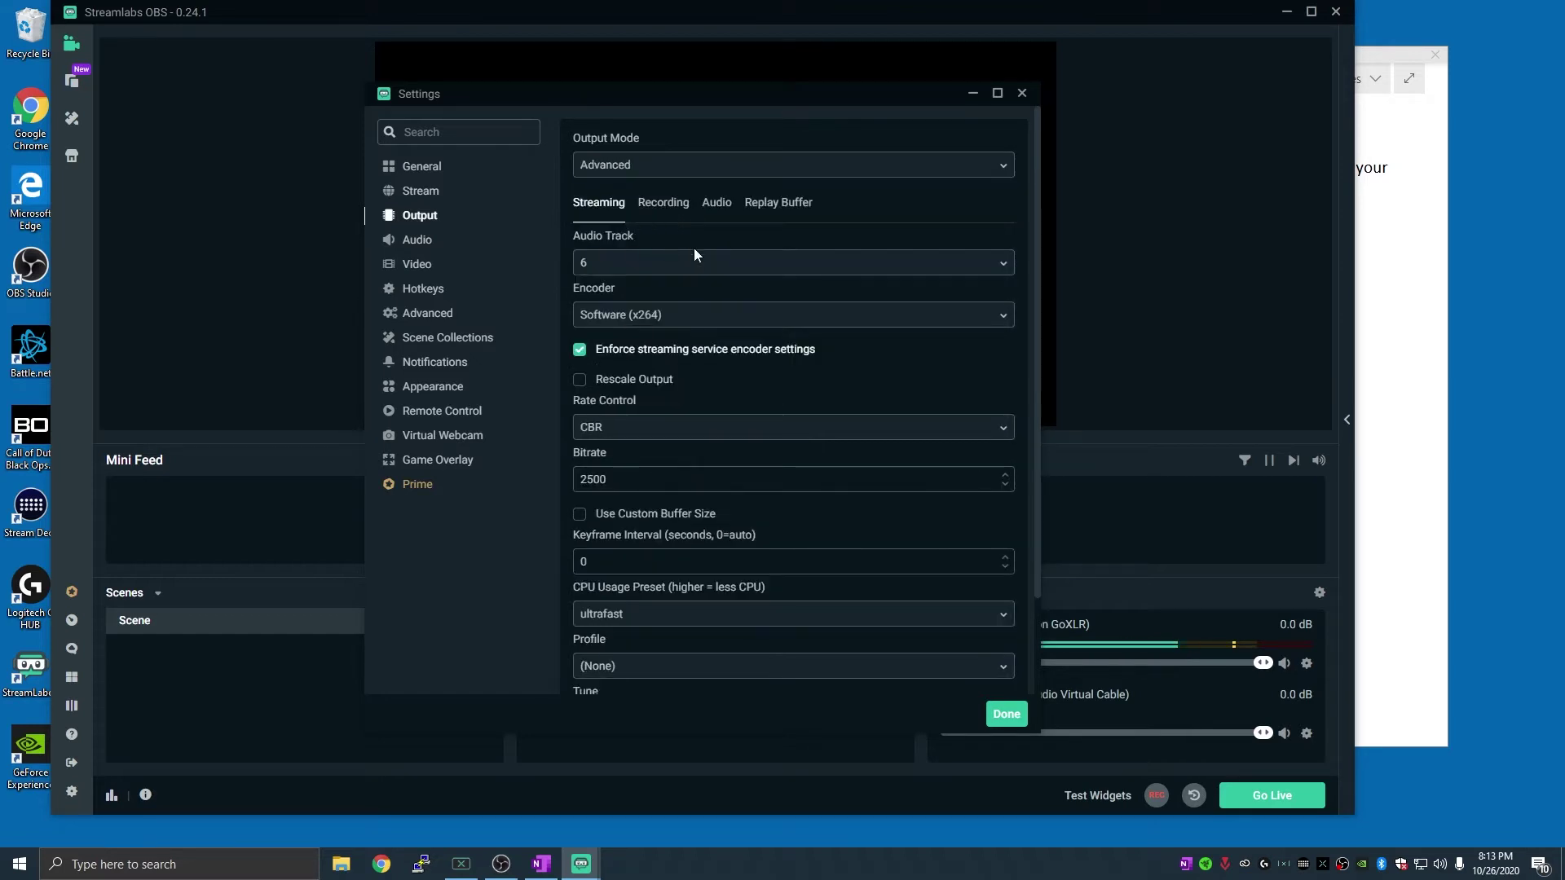
pyautogui.click(665, 269)
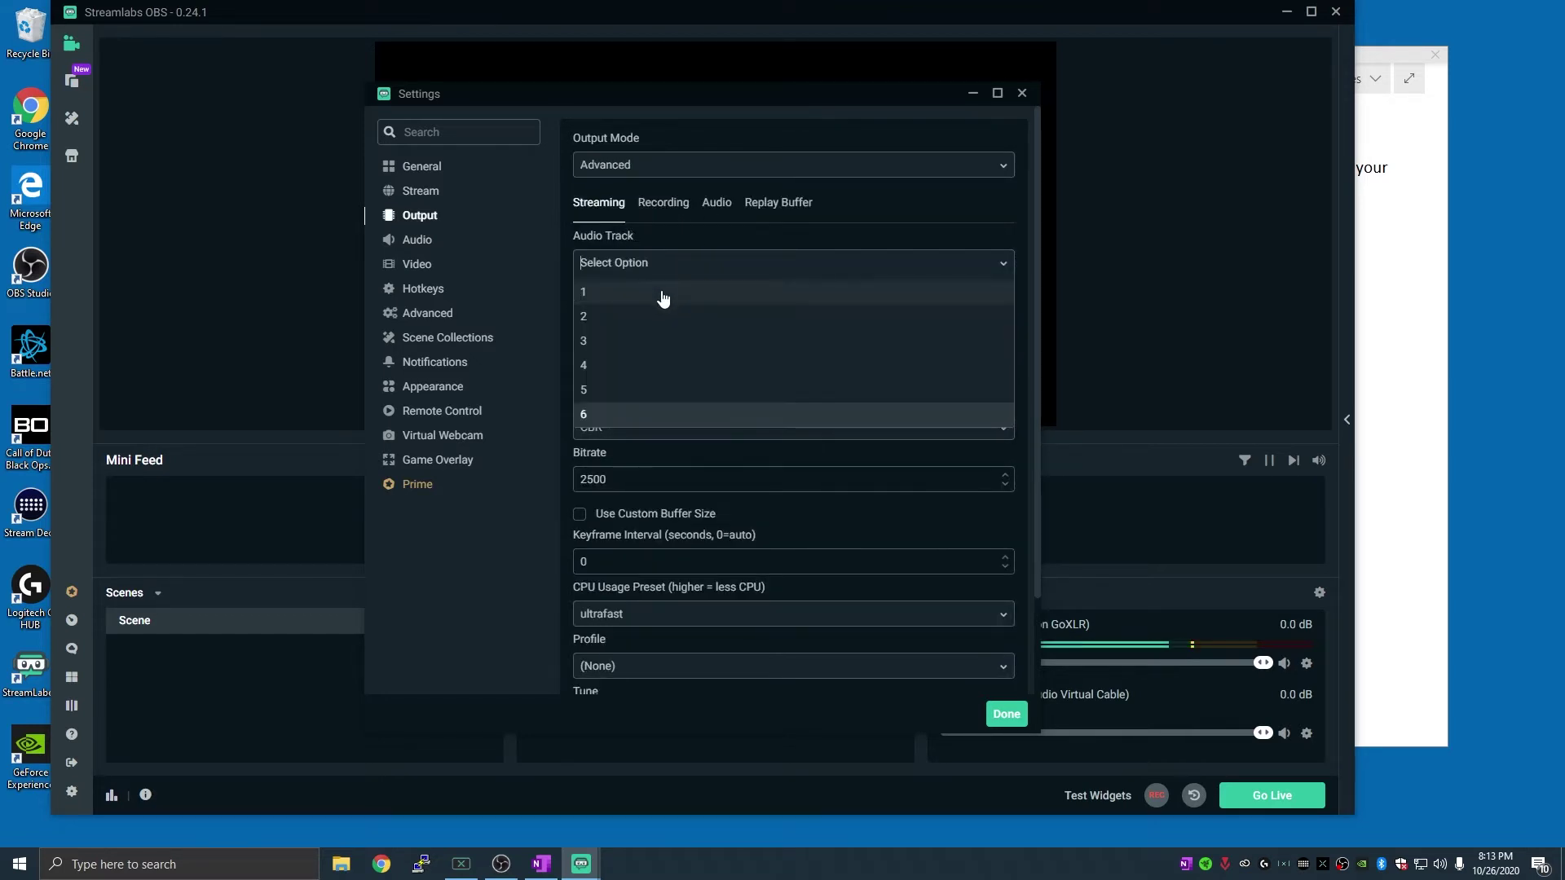
pyautogui.click(661, 295)
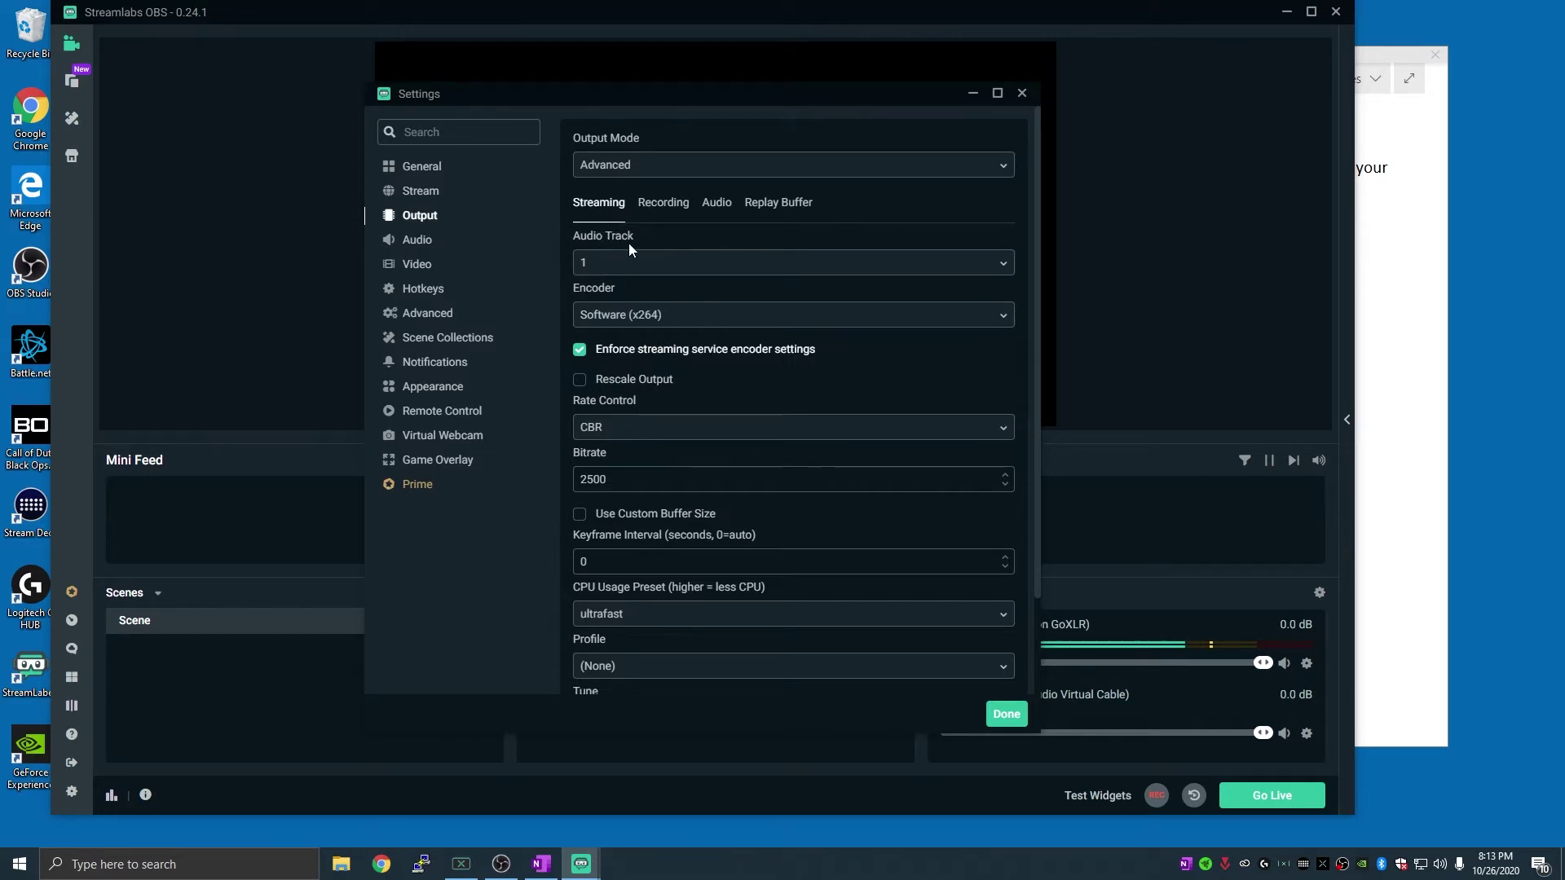
pyautogui.click(666, 206)
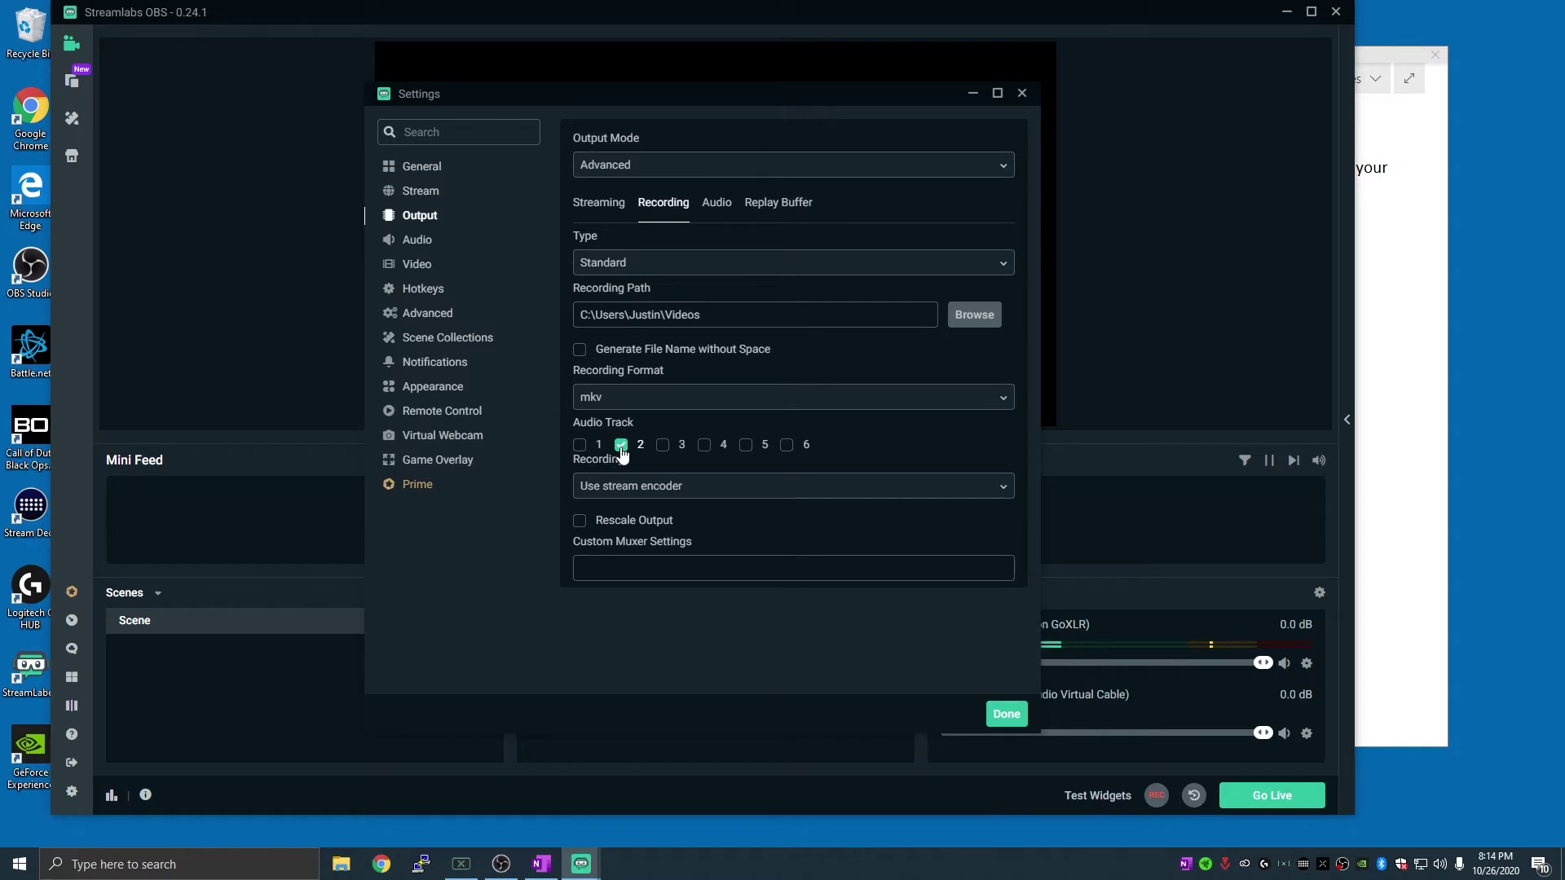
pyautogui.click(1007, 715)
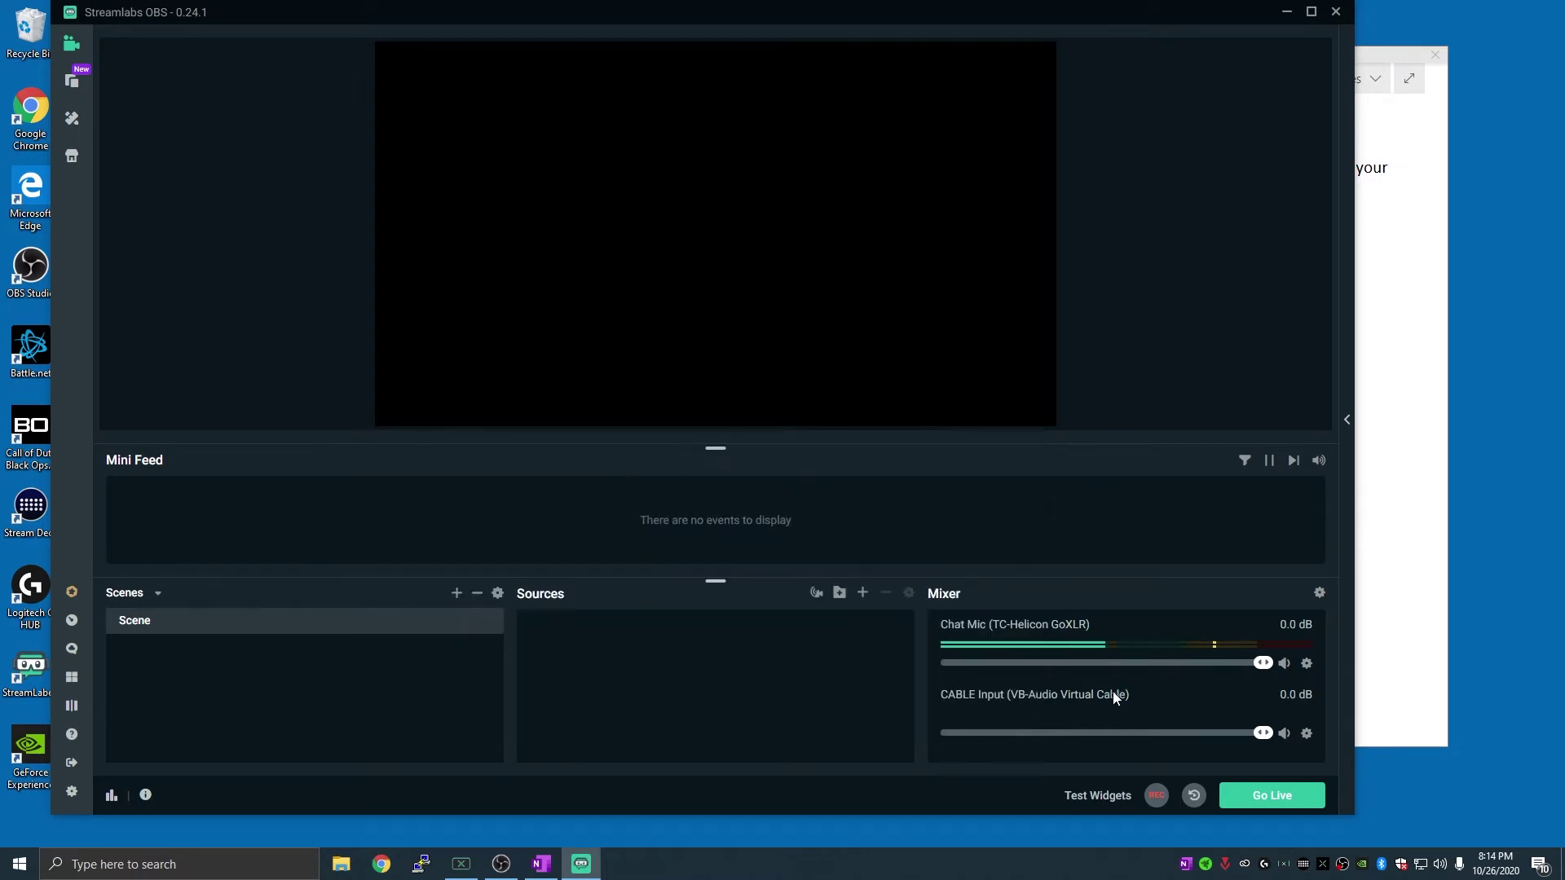
# Uncheck audio track 2 for CABLE Input in Advanced Audio Settings, keeping tracks 1 and 3–6.
pyautogui.click(1319, 595)
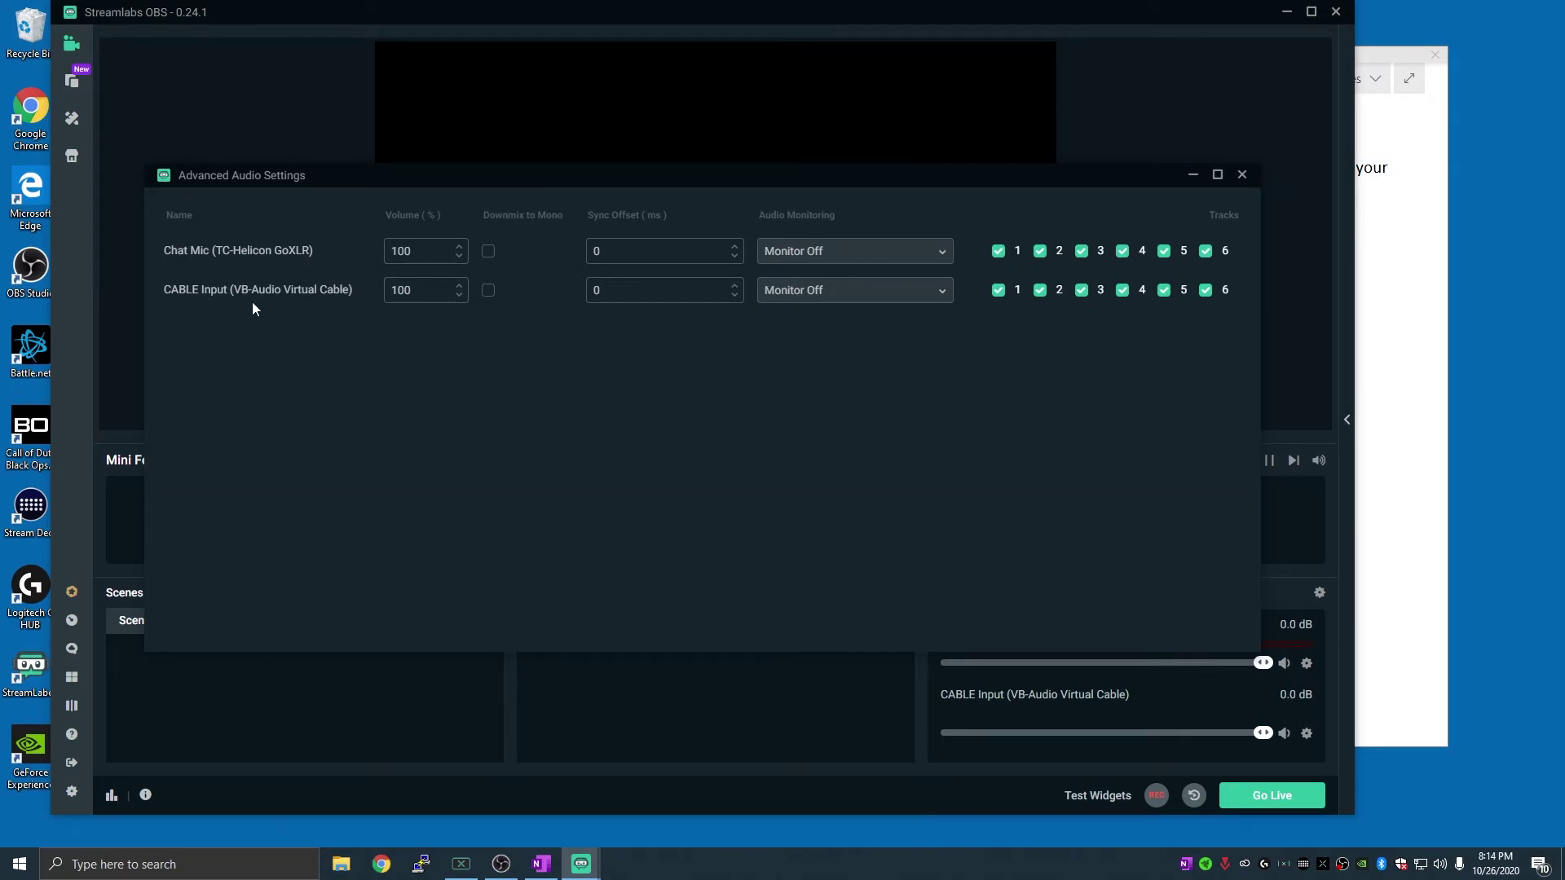
pyautogui.click(1040, 290)
pyautogui.click(1240, 178)
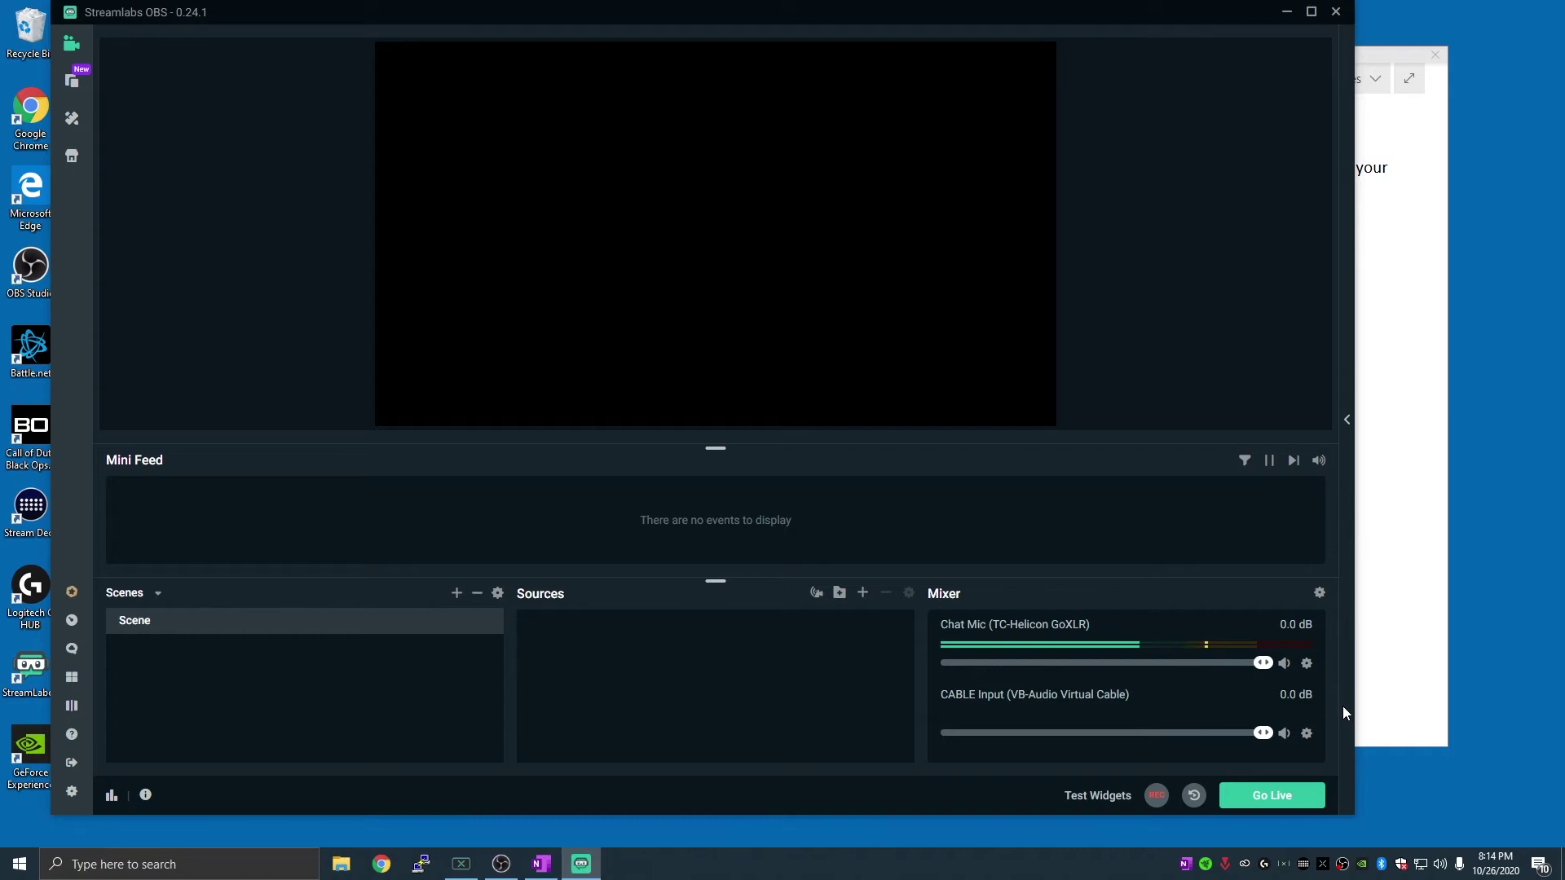
# Set CABLE Input's audio monitoring to Monitor and Output, then bring up the Windows sound options menu.
pyautogui.click(1320, 595)
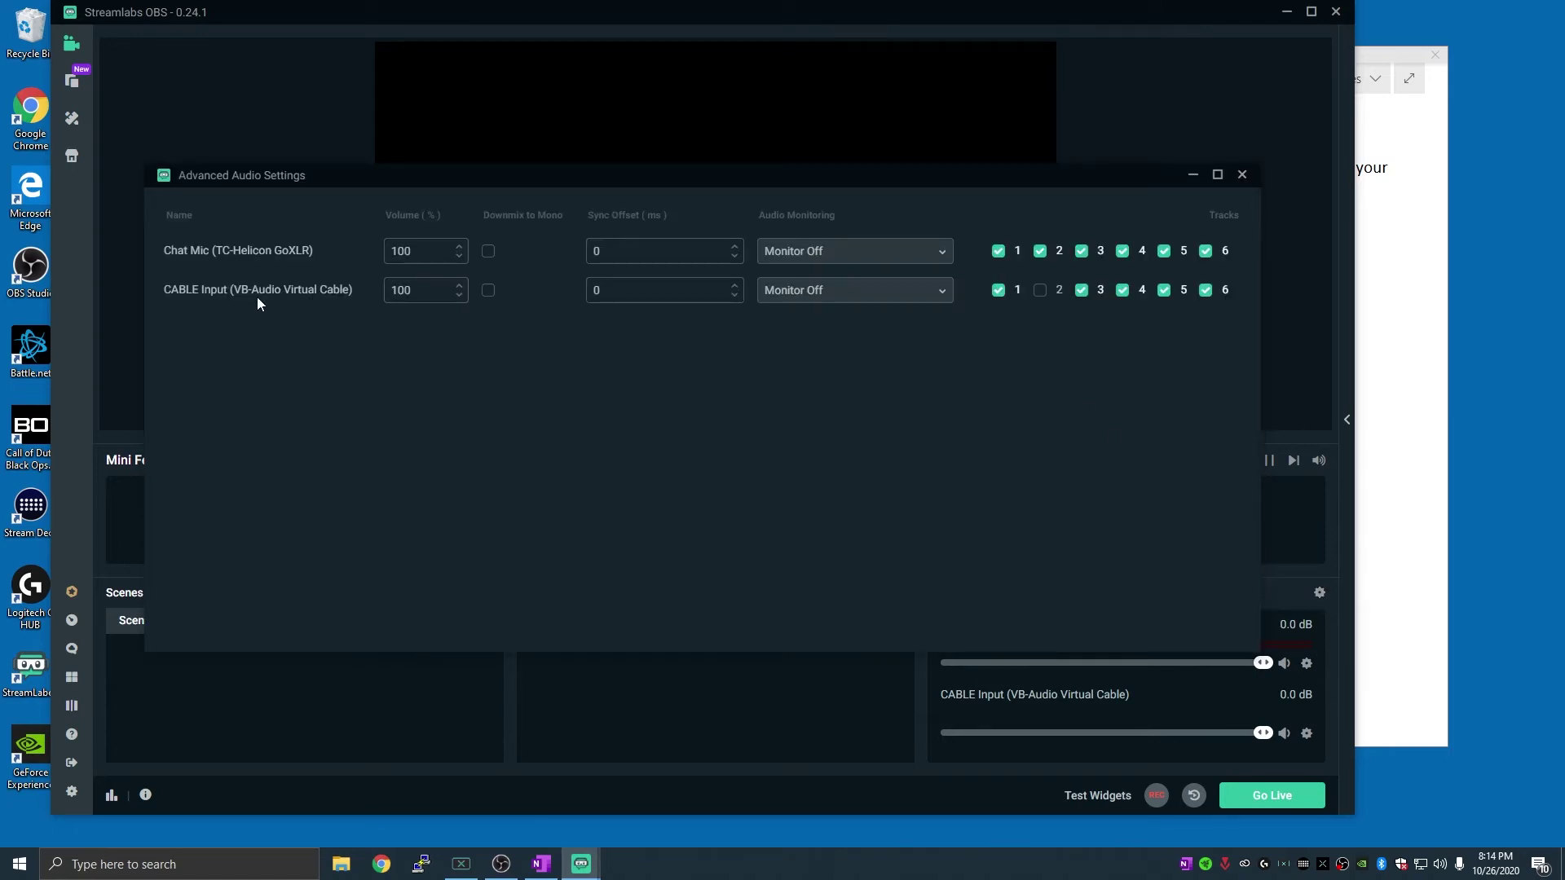
pyautogui.click(838, 293)
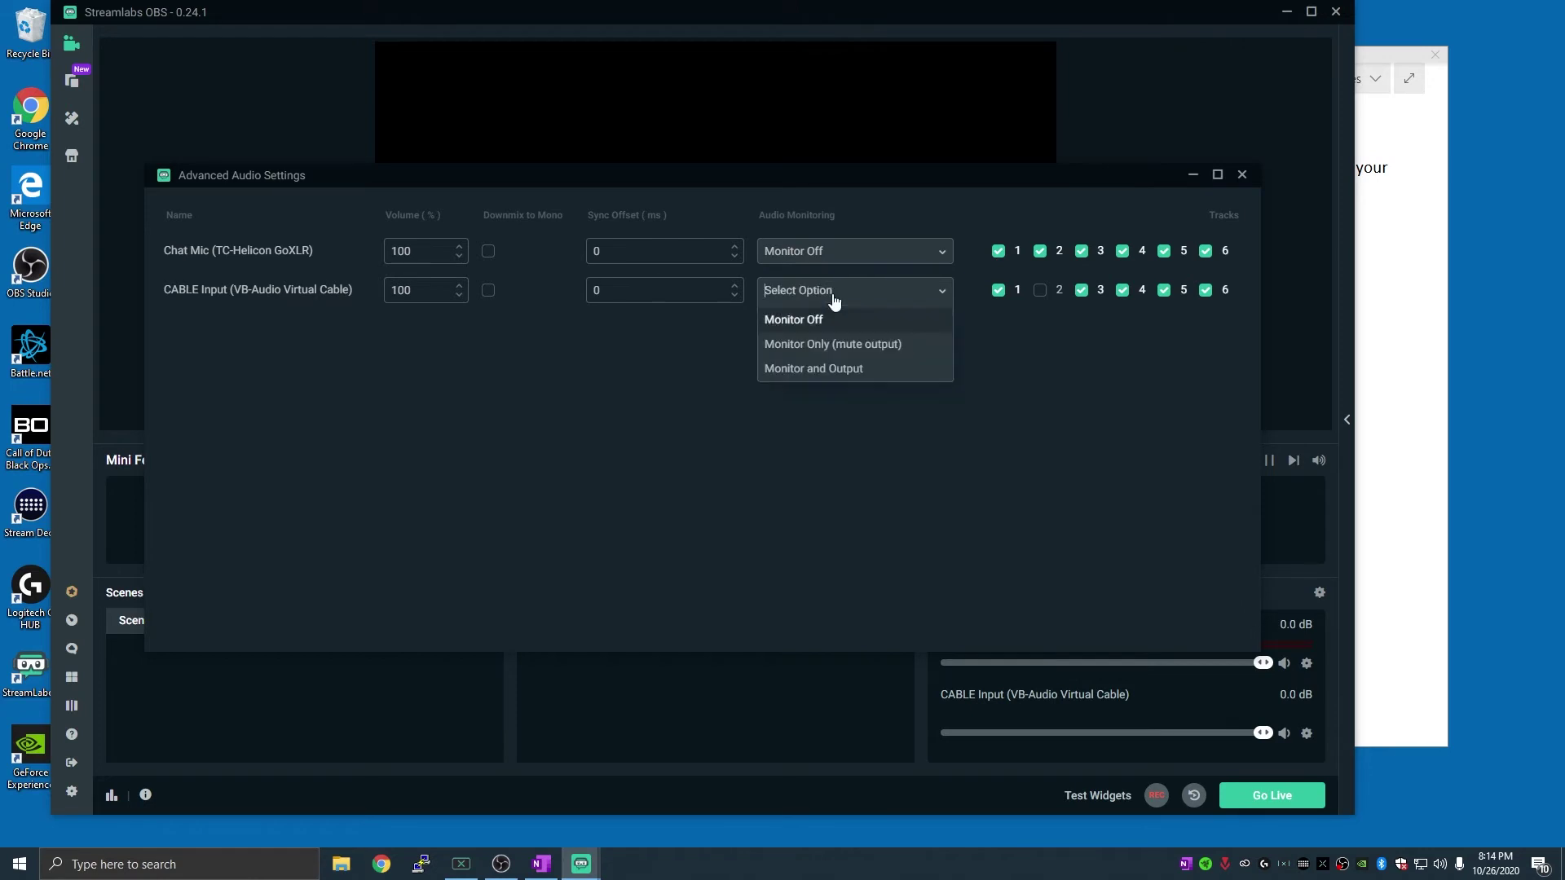
pyautogui.click(844, 366)
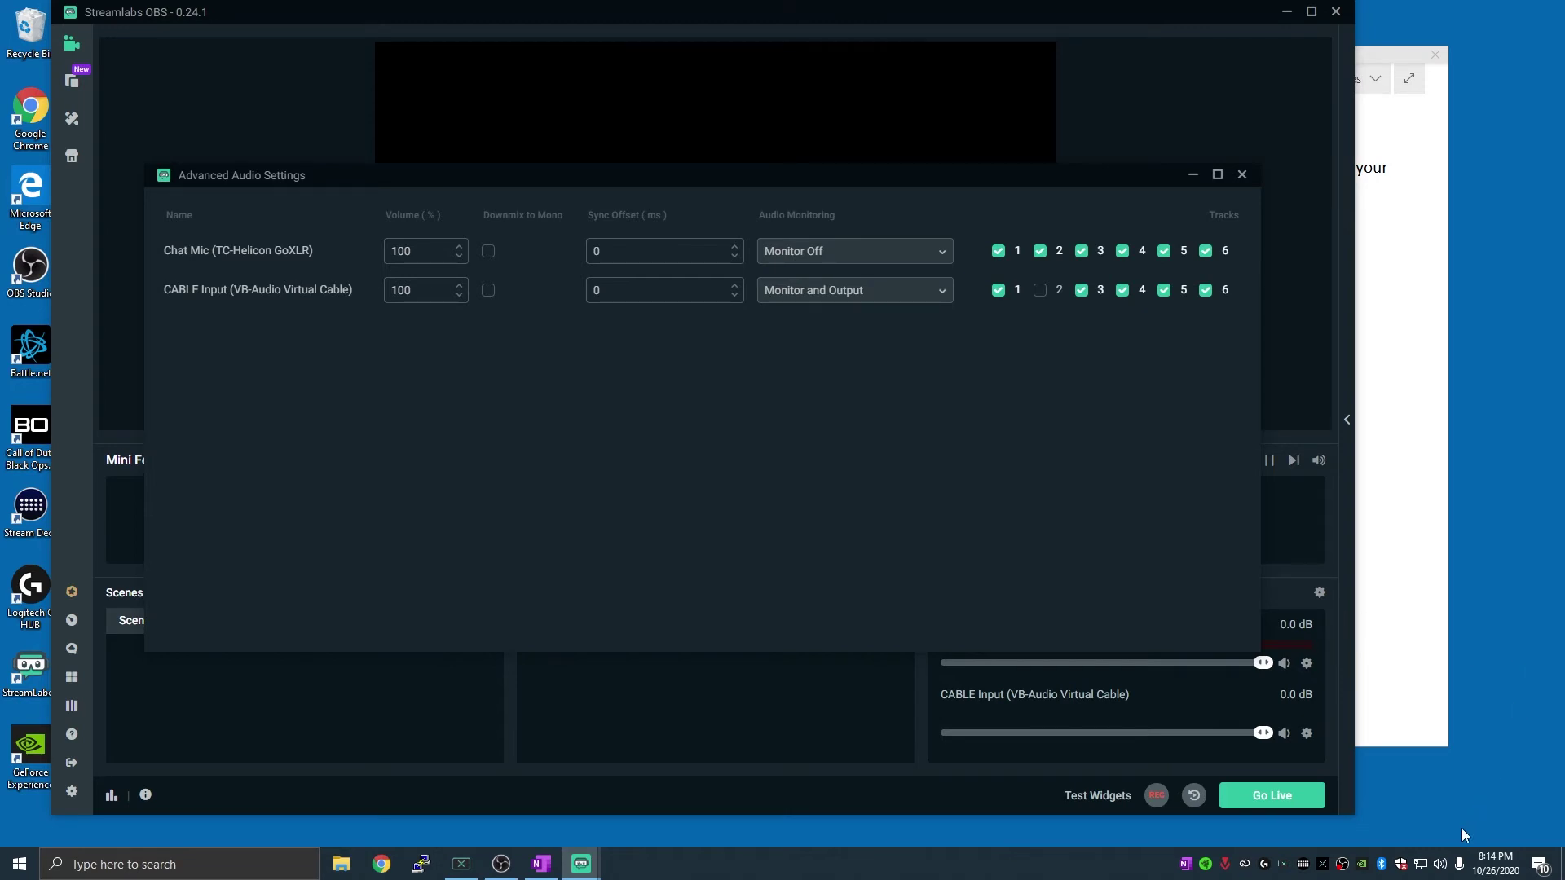
pyautogui.rightClick(1441, 866)
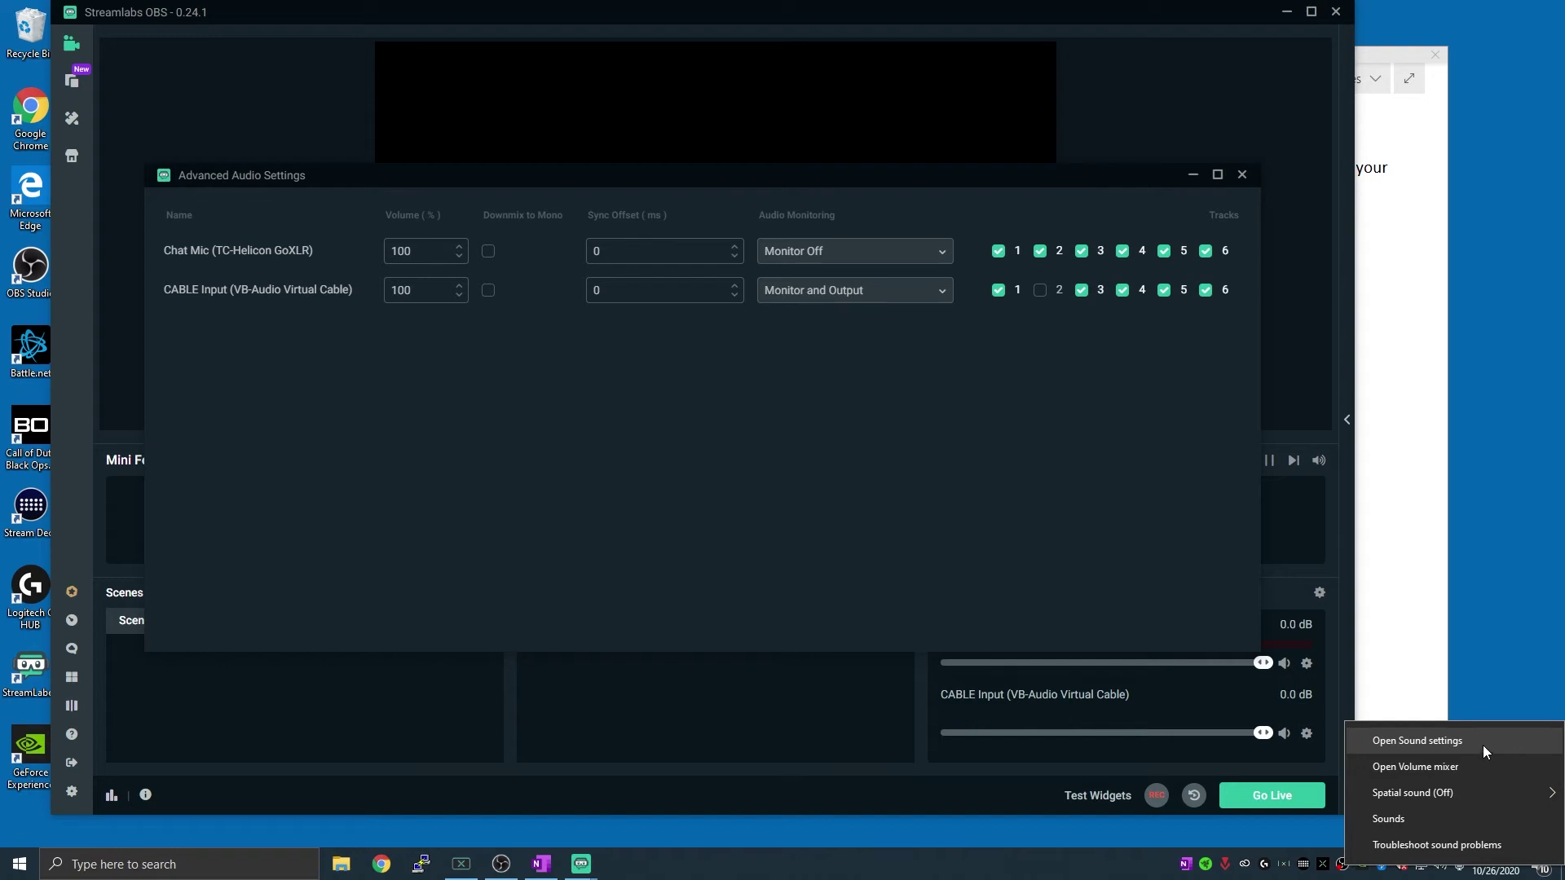
pyautogui.rightClick(1433, 873)
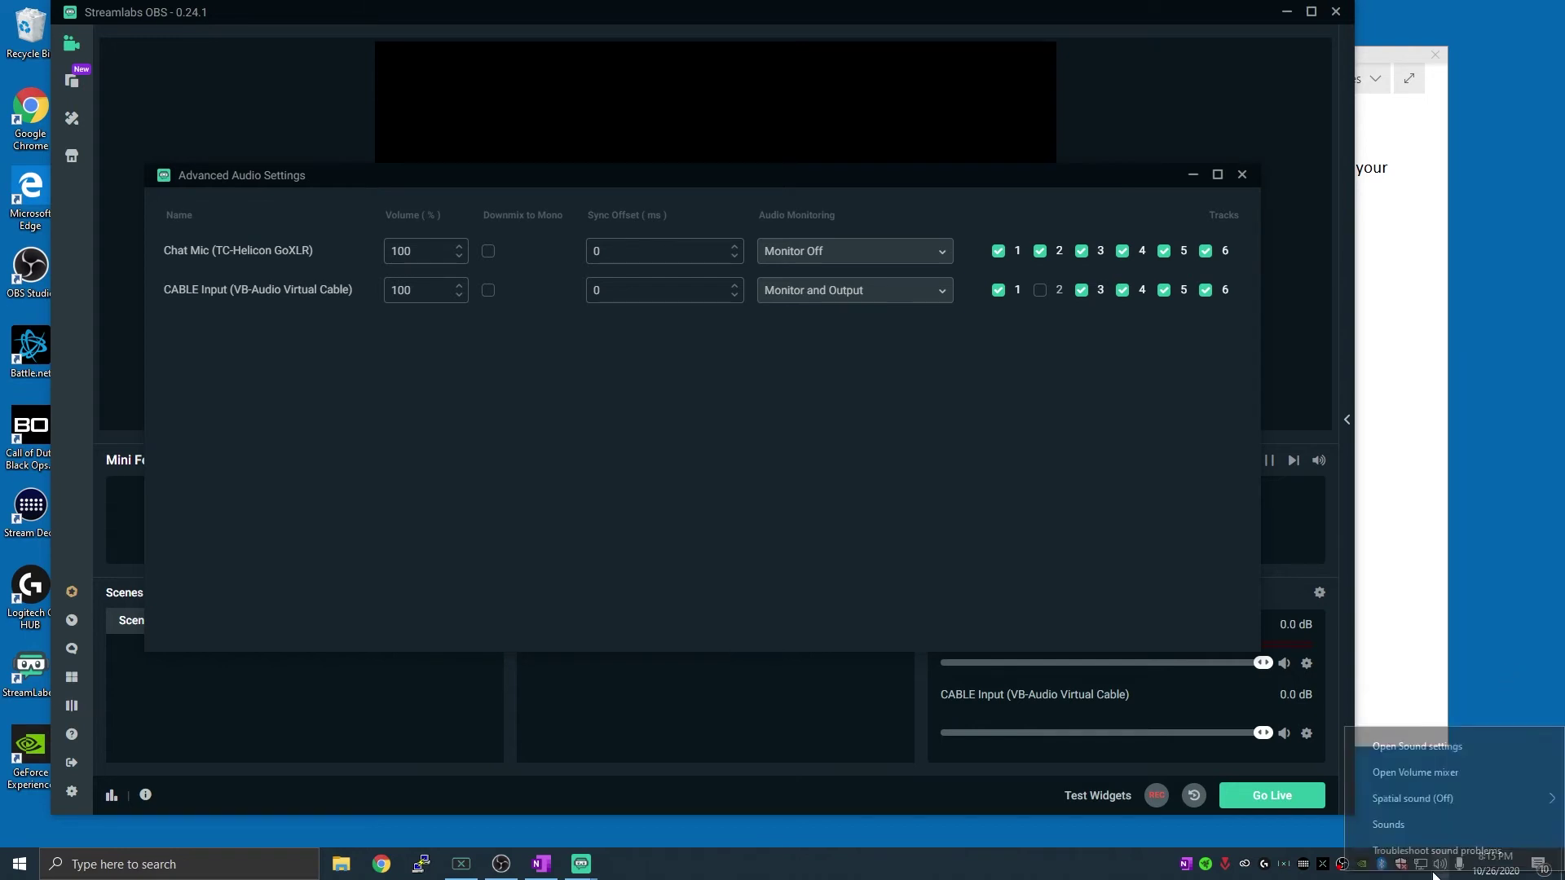
# In Sound settings' App volume and device preferences, keep obs64.exe output on System (TC-Helicon GoXLR).
pyautogui.click(1472, 747)
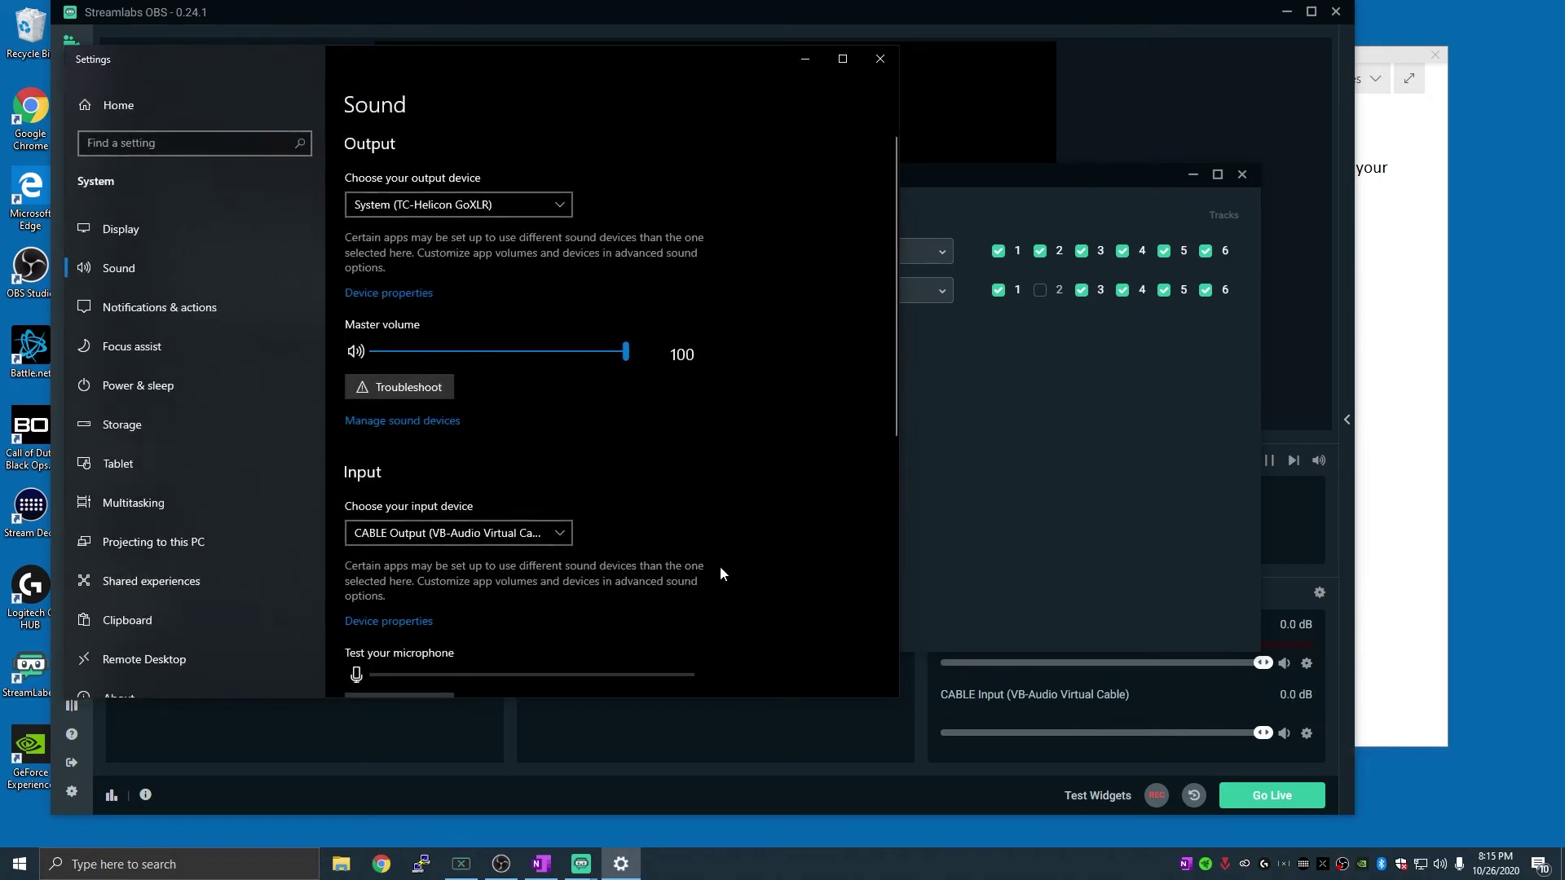
pyautogui.scroll(-6, 678, 497)
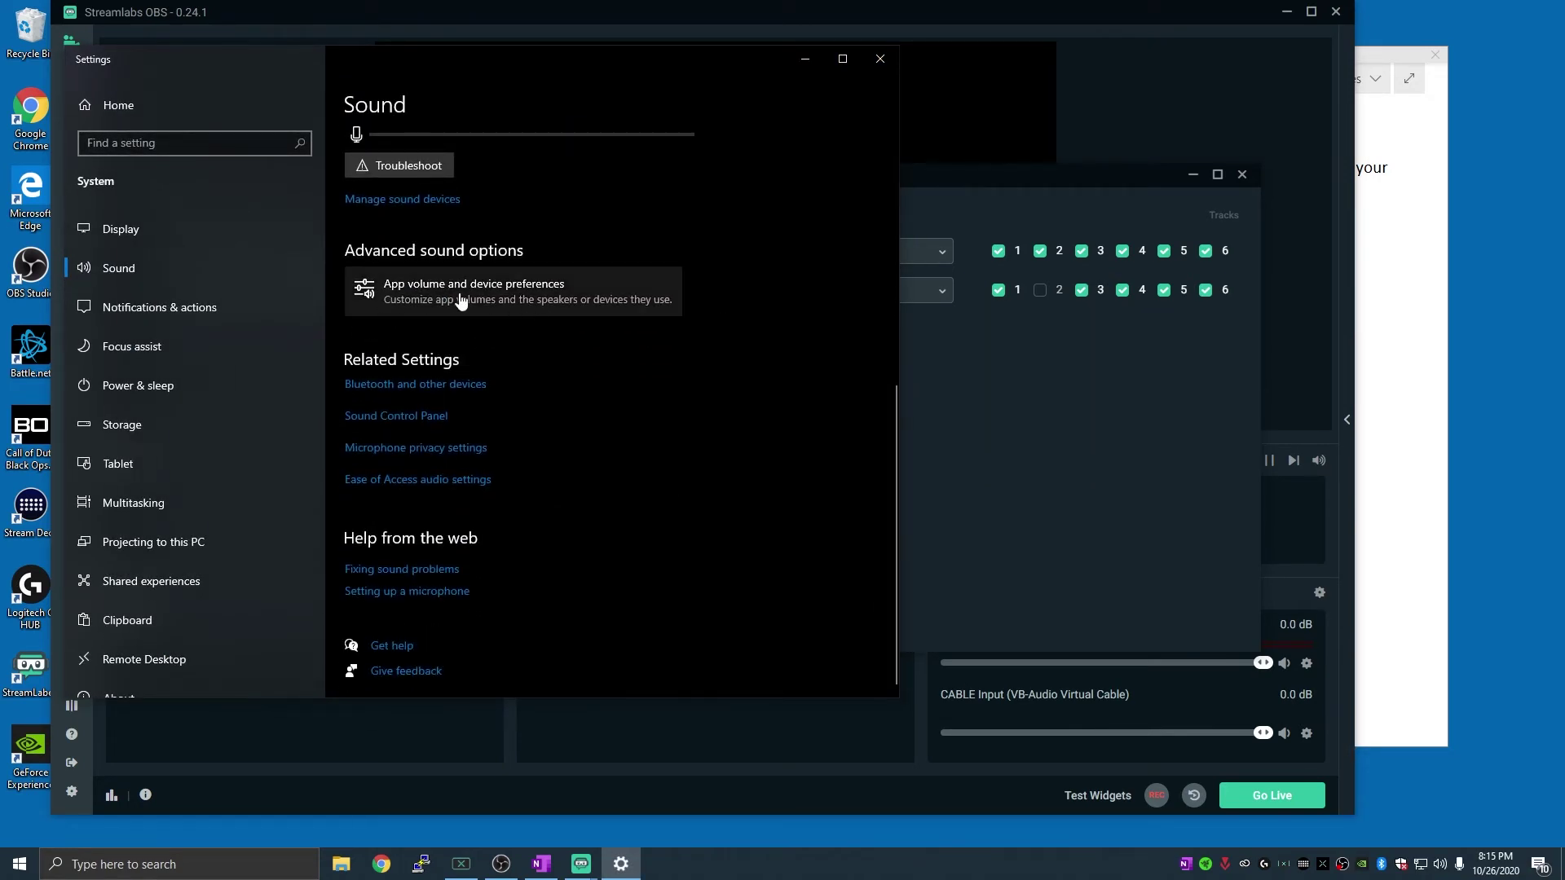
pyautogui.click(570, 298)
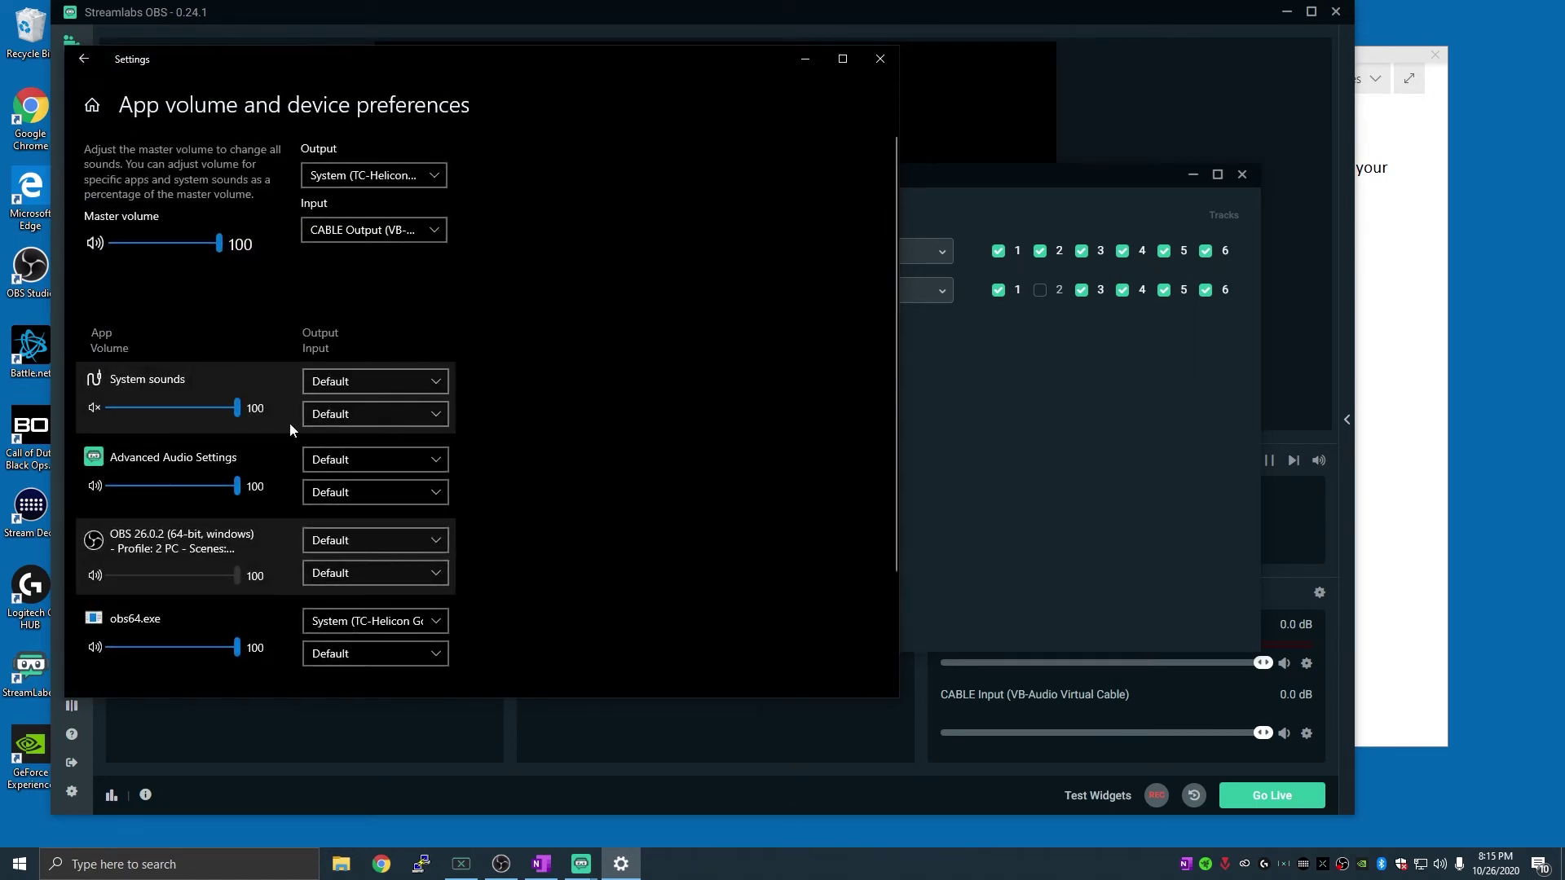
pyautogui.scroll(-2, 535, 483)
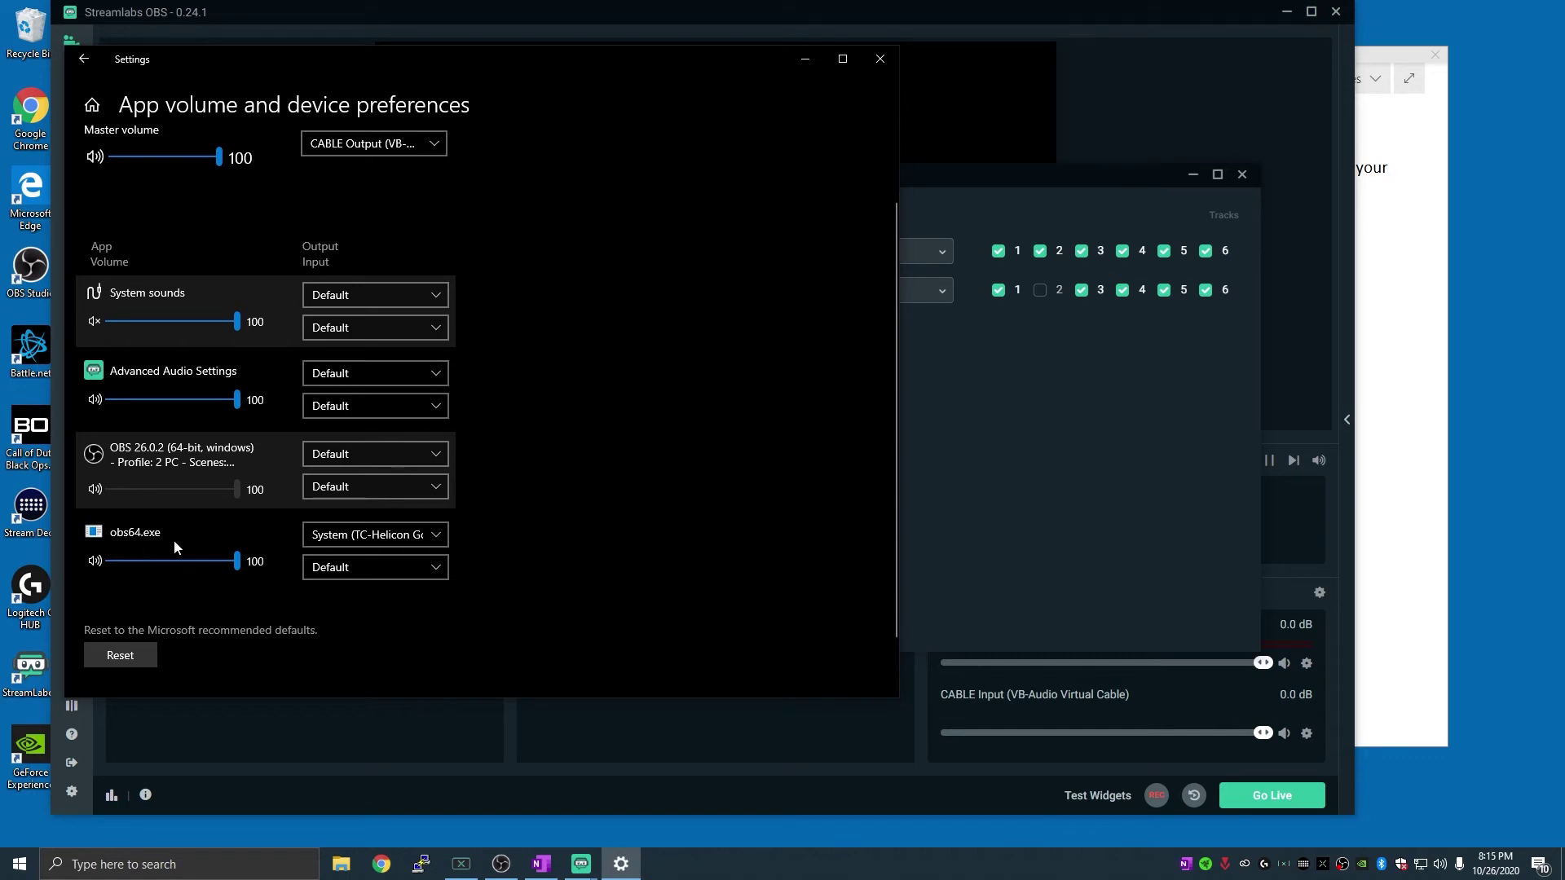
pyautogui.click(394, 536)
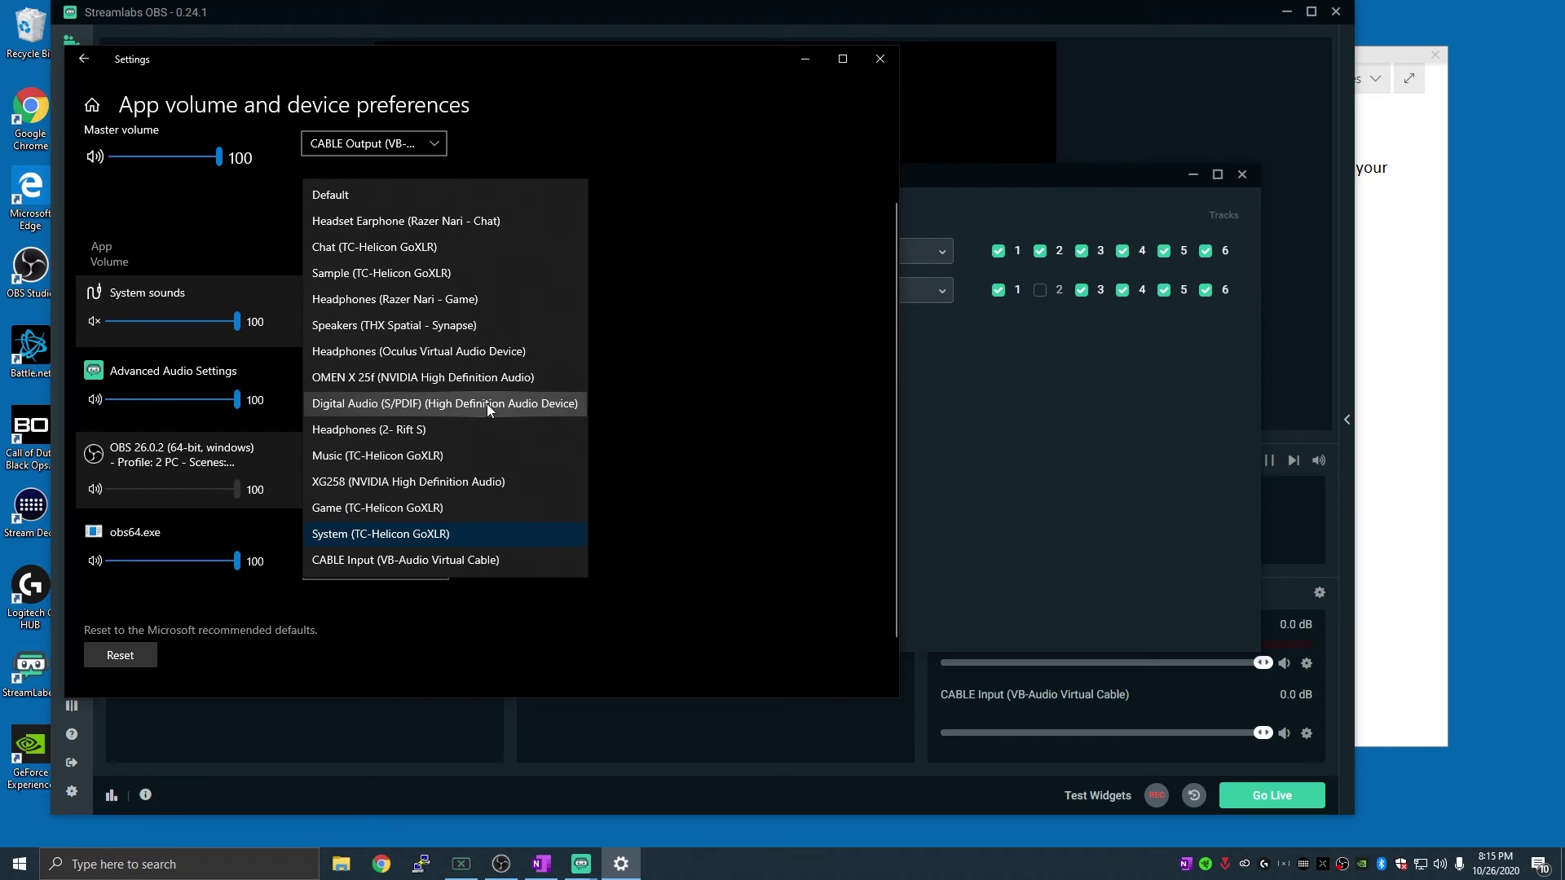
pyautogui.click(473, 534)
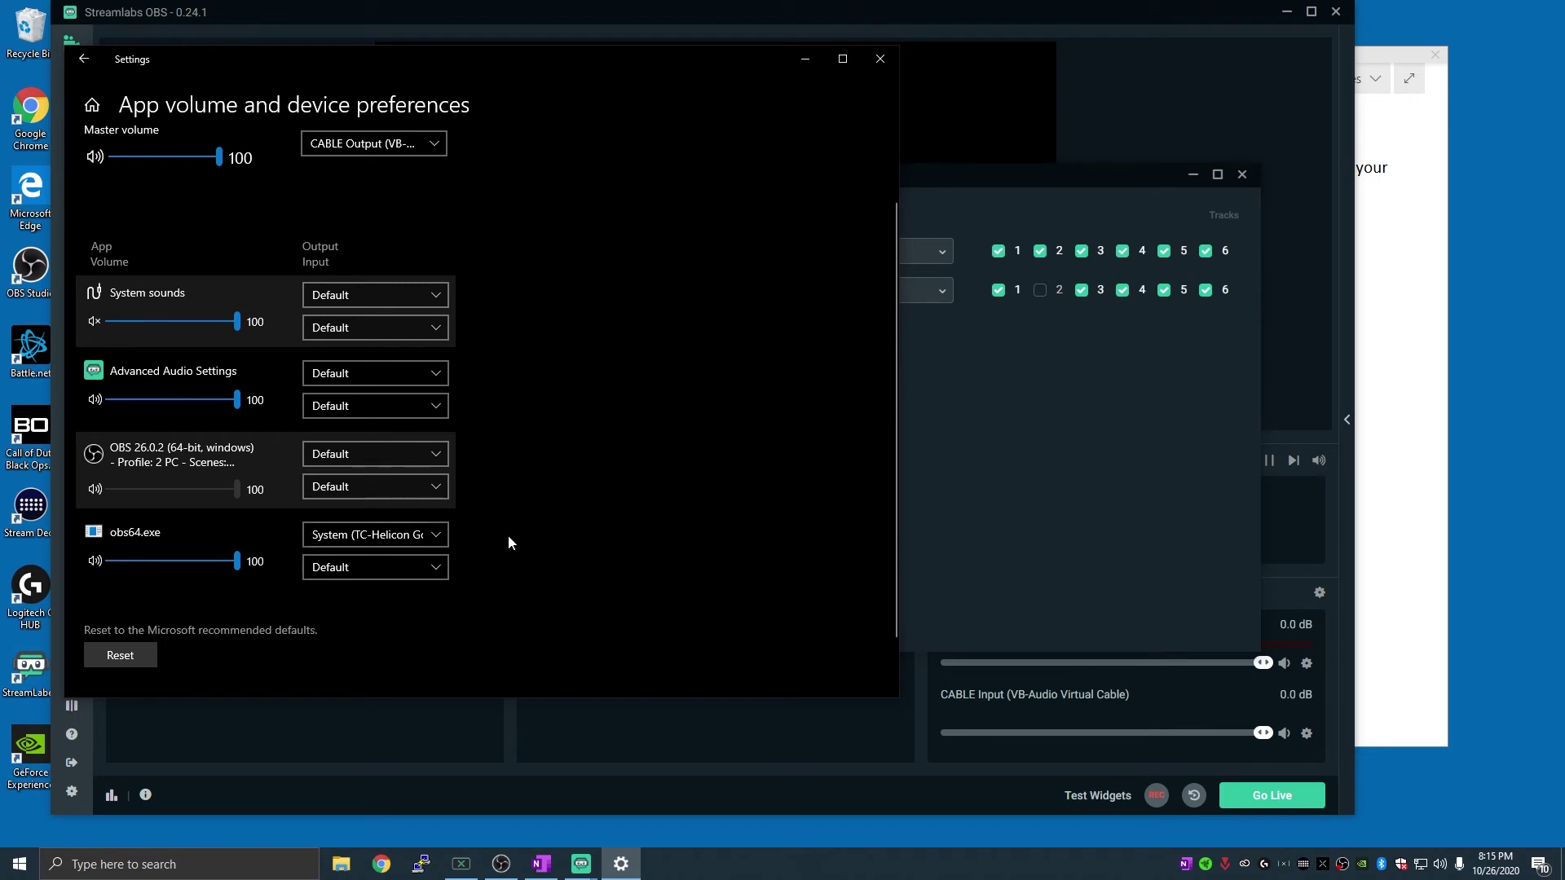
pyautogui.click(434, 534)
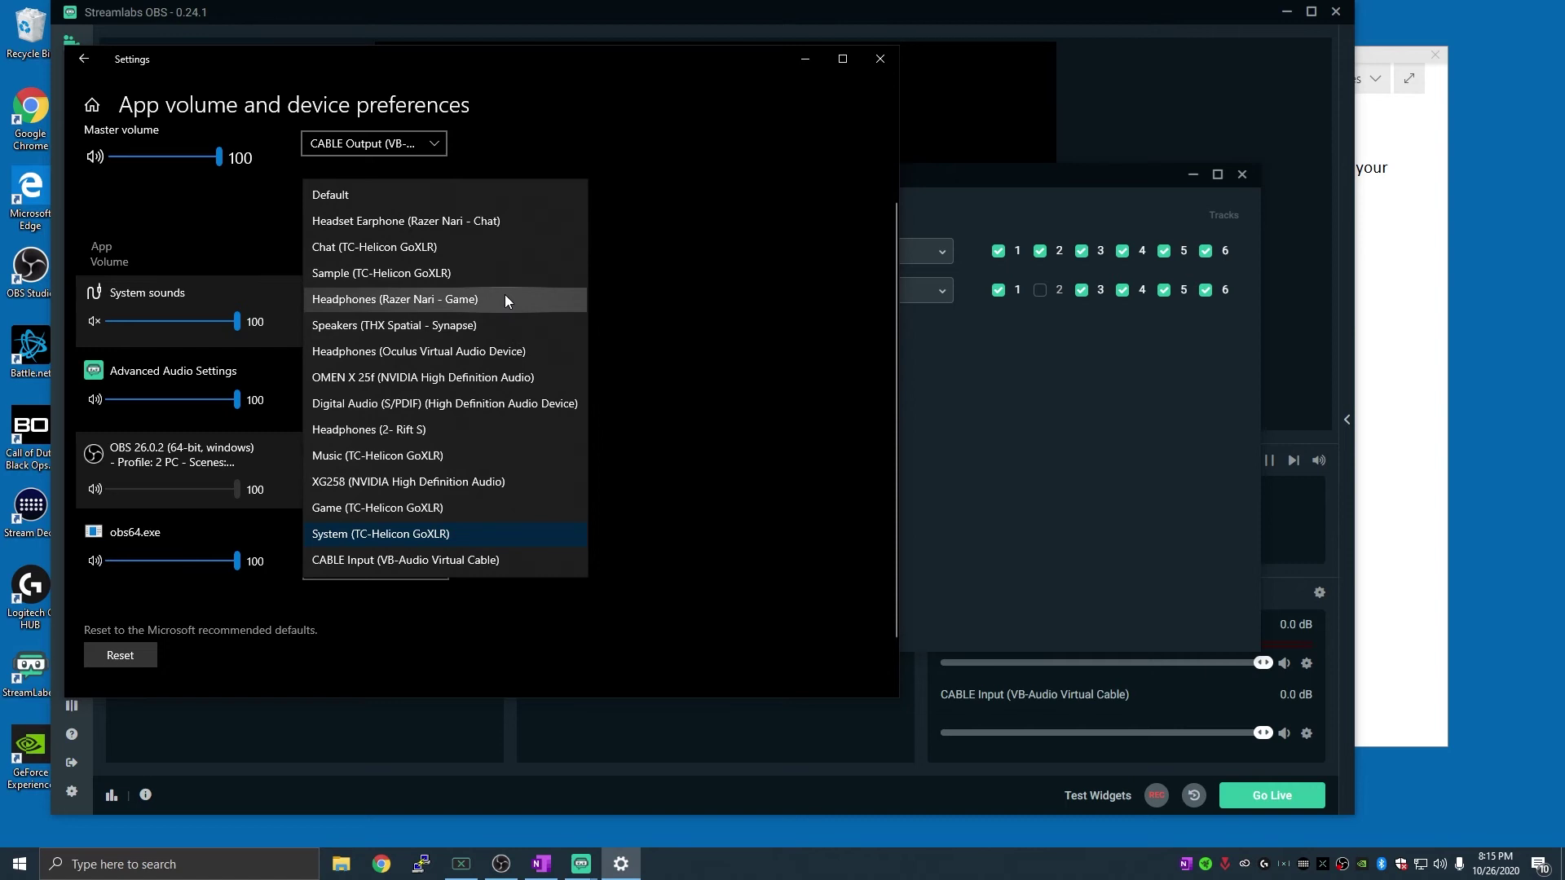
pyautogui.click(634, 515)
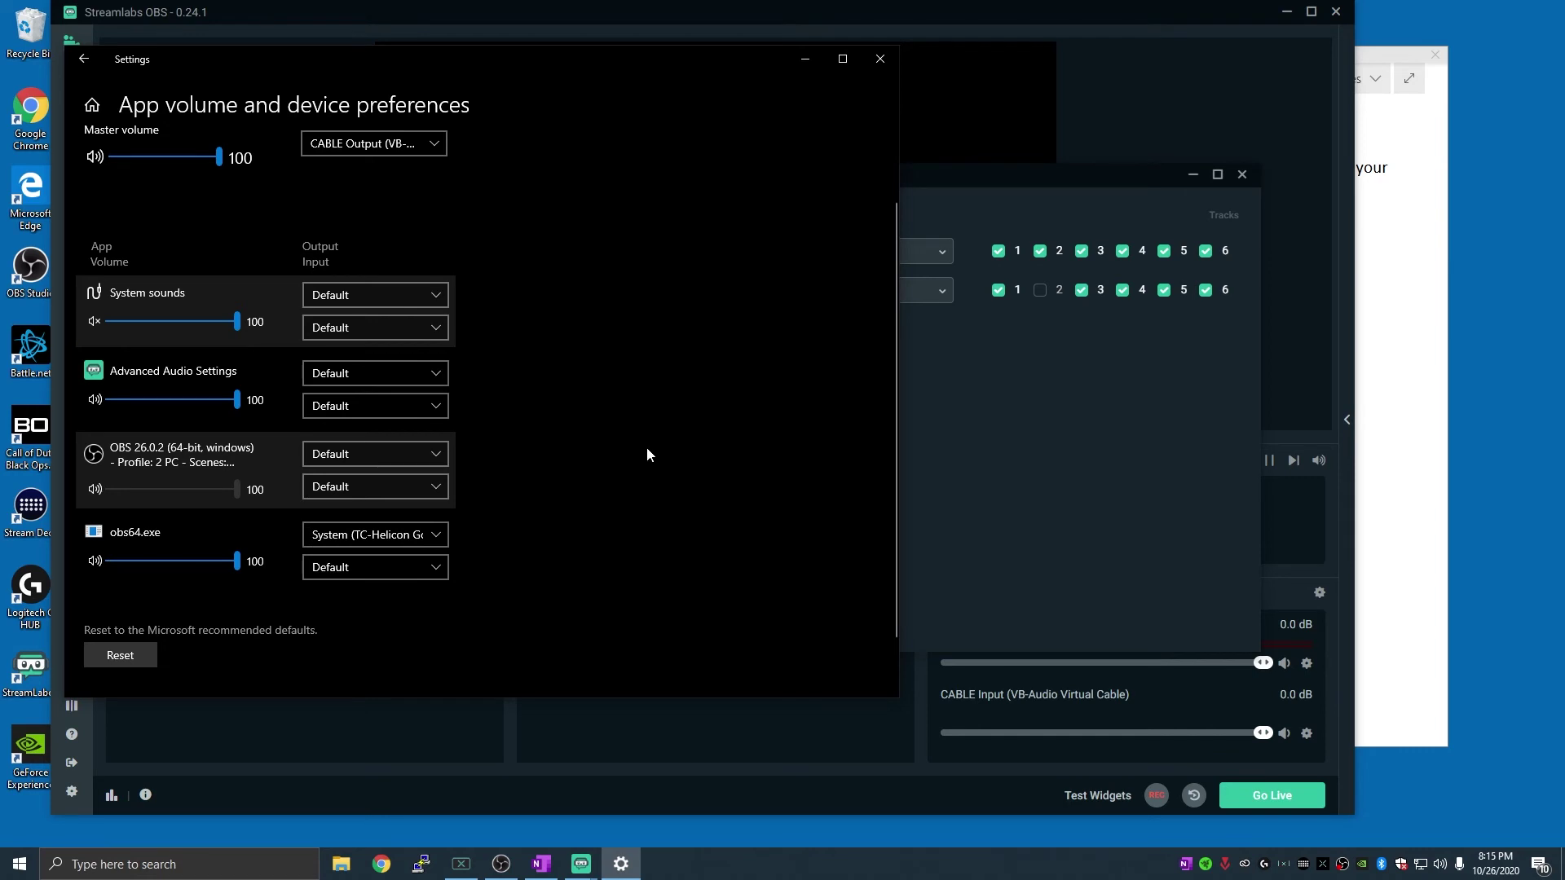
# Launch Spotify from the Start search and resize it beside the volume settings.
pyautogui.click(20, 864)
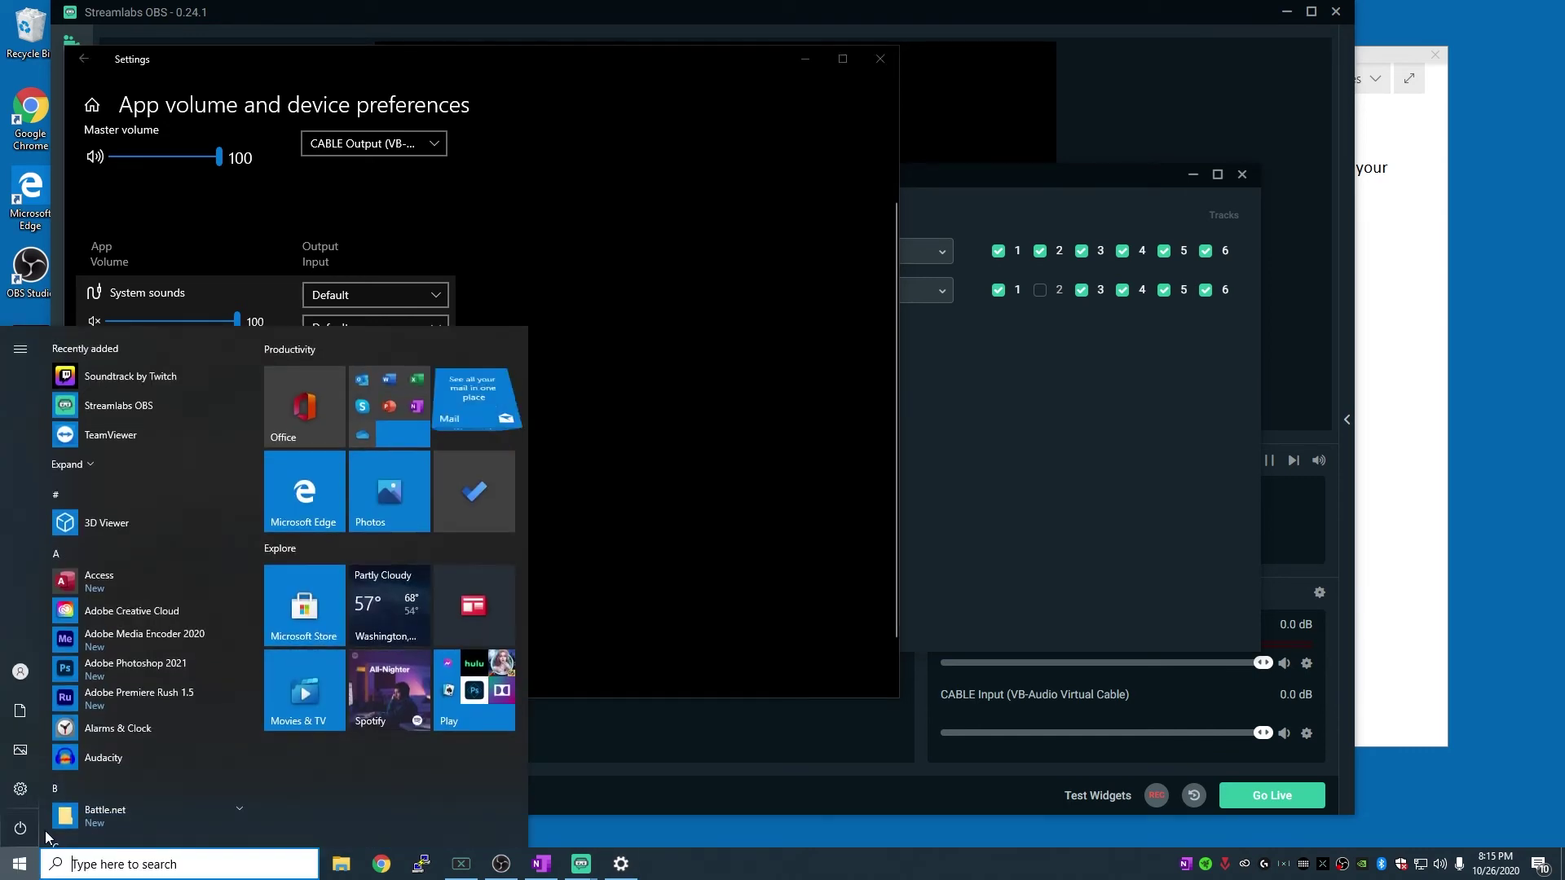
pyautogui.write('spotify')
pyautogui.press('Return')
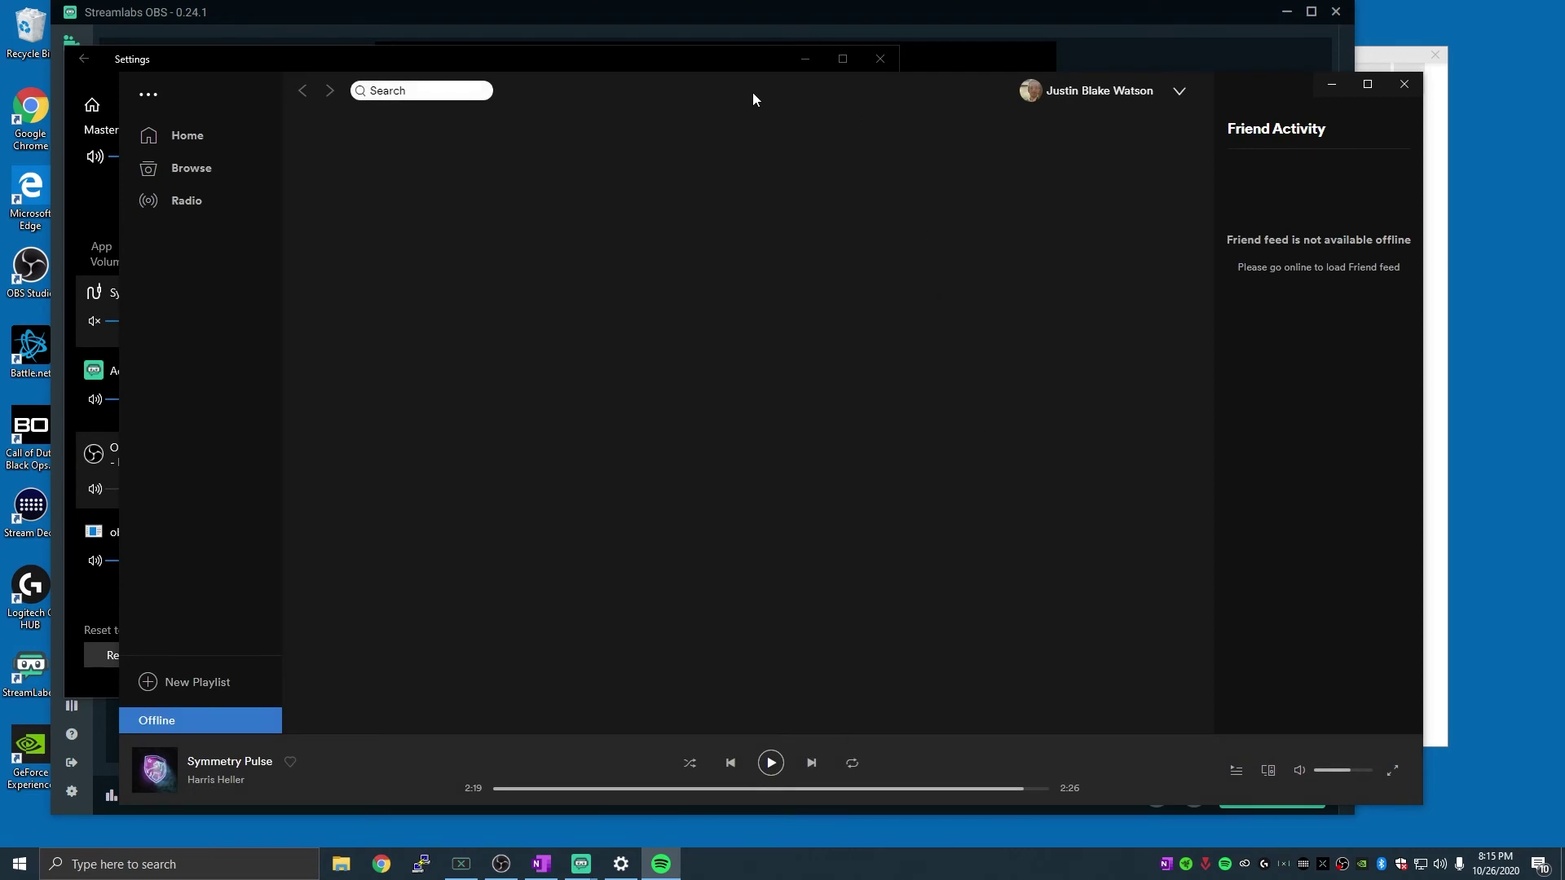
pyautogui.moveTo(751, 91); pyautogui.dragTo(966, 88)
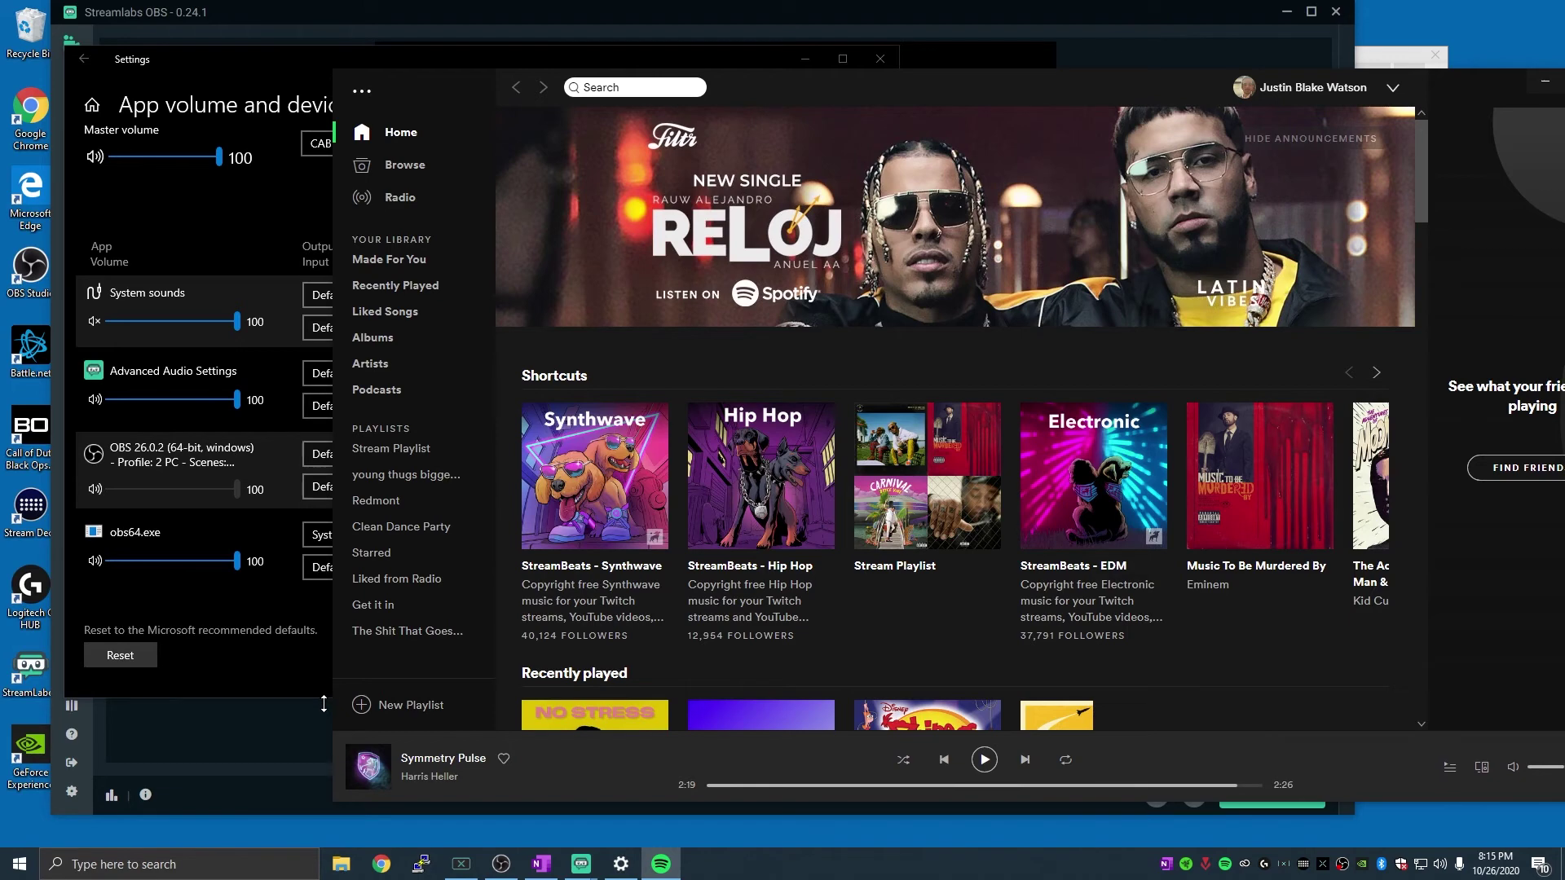
pyautogui.moveTo(335, 676); pyautogui.dragTo(775, 675)
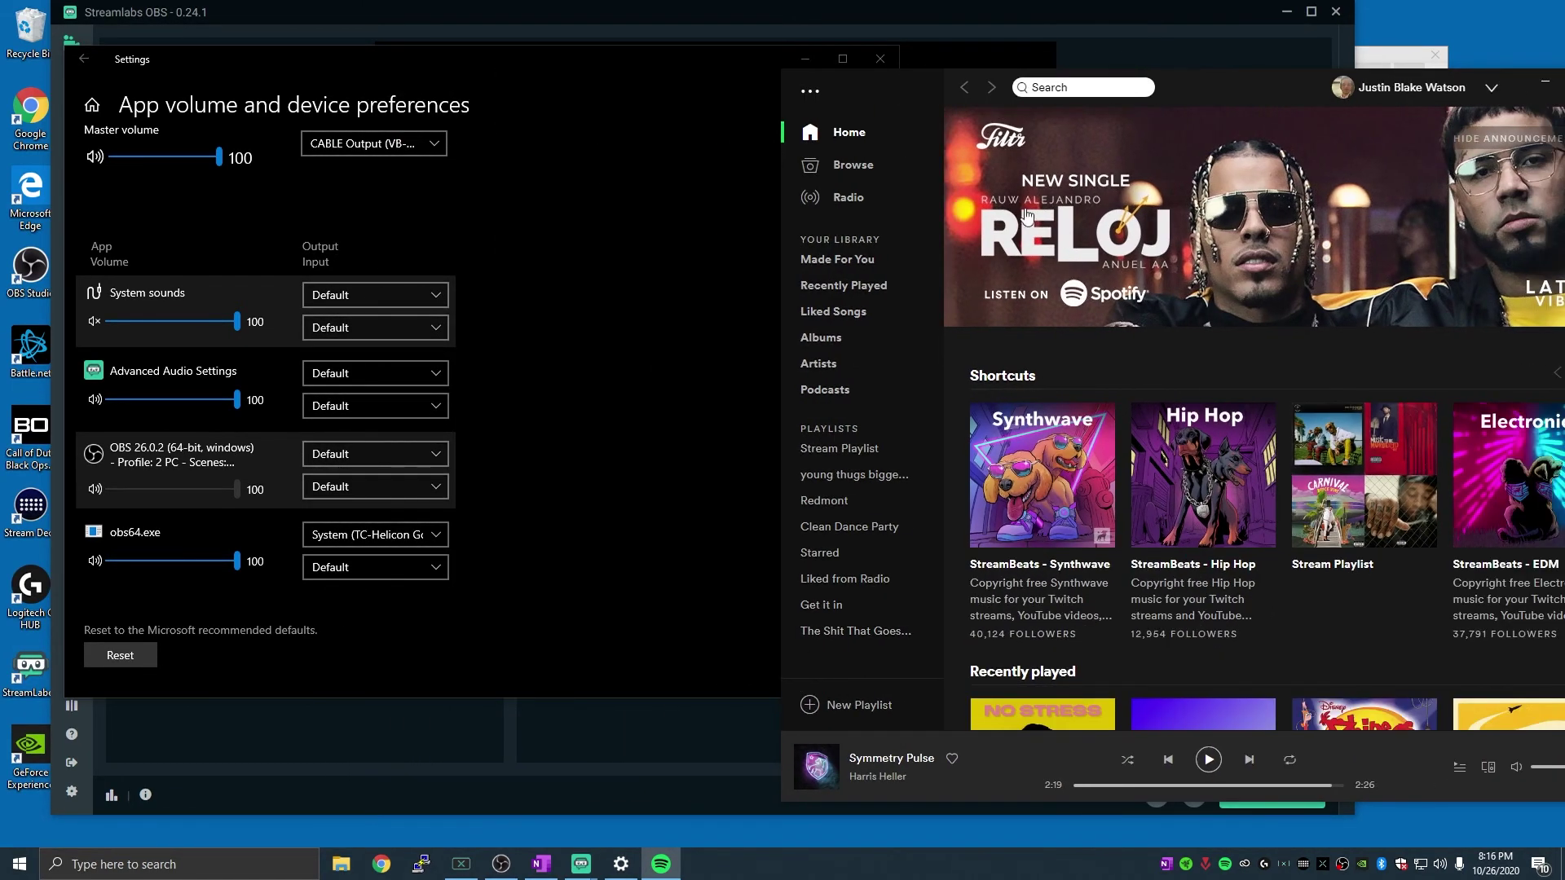
pyautogui.moveTo(1239, 84); pyautogui.dragTo(1060, 80)
# Play a song in Spotify and route Spotify Music's output to CABLE Input (VB-Audio Virtual Cable).
pyautogui.moveTo(1367, 766); pyautogui.dragTo(1304, 766)
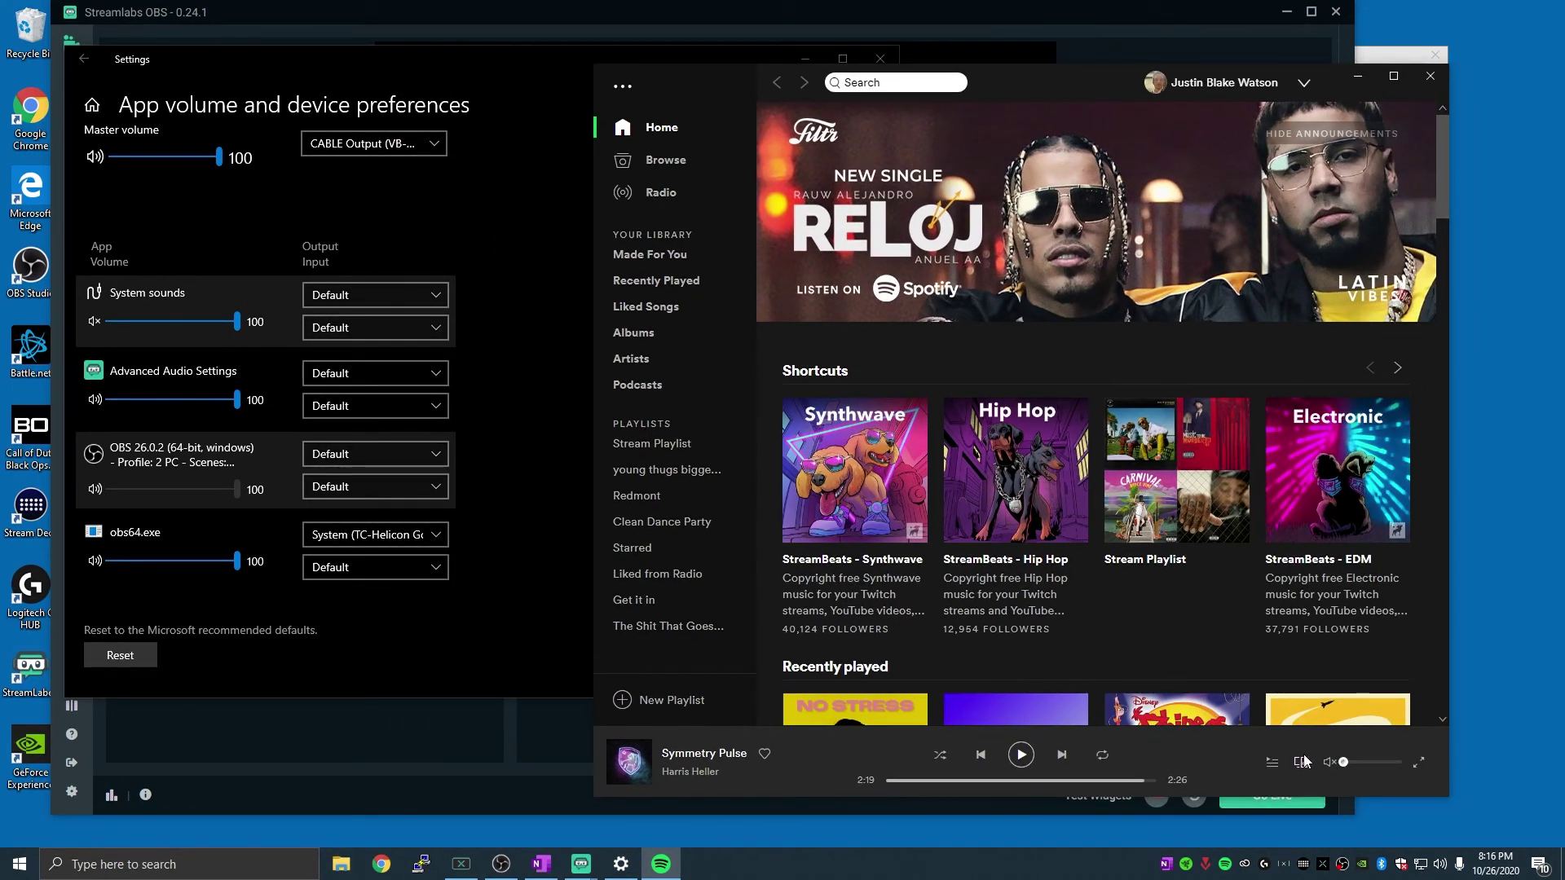
pyautogui.scroll(-1, 1096, 489)
pyautogui.click(1021, 755)
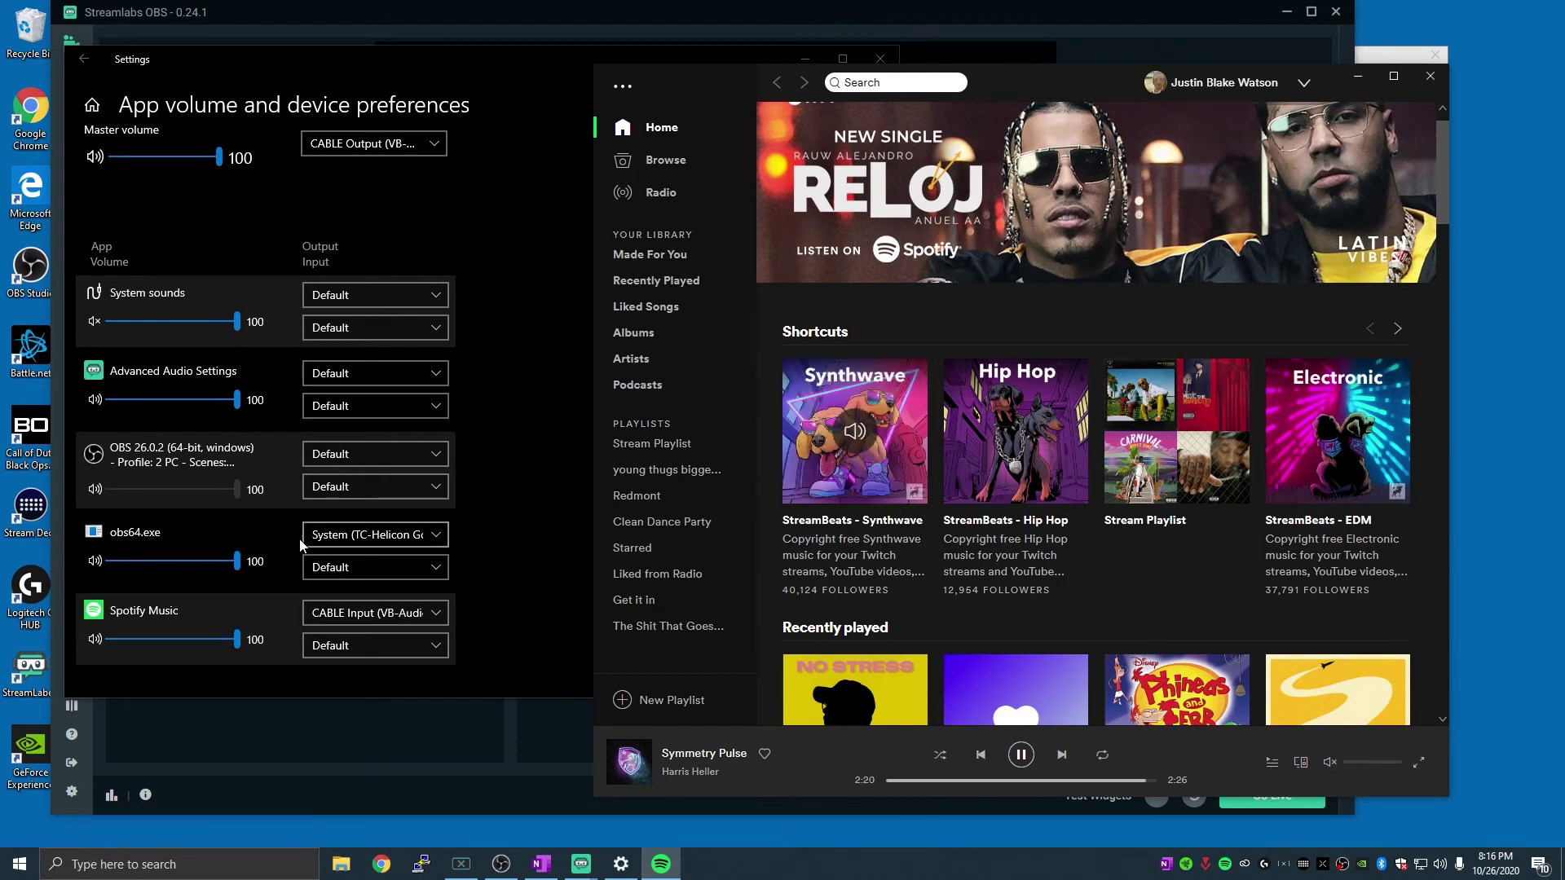
pyautogui.click(408, 619)
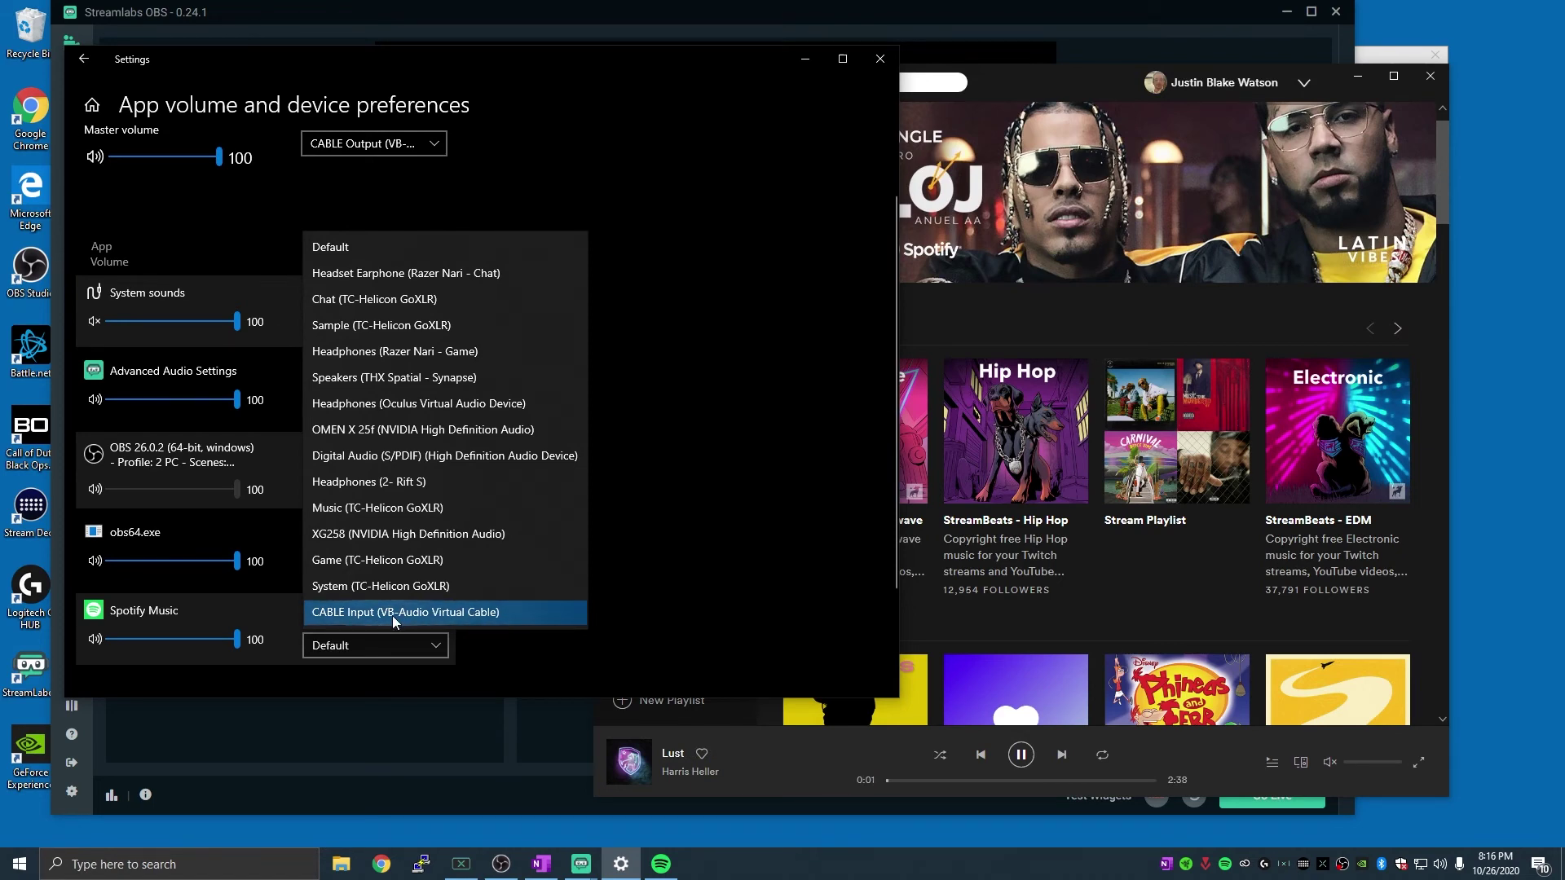
pyautogui.click(492, 615)
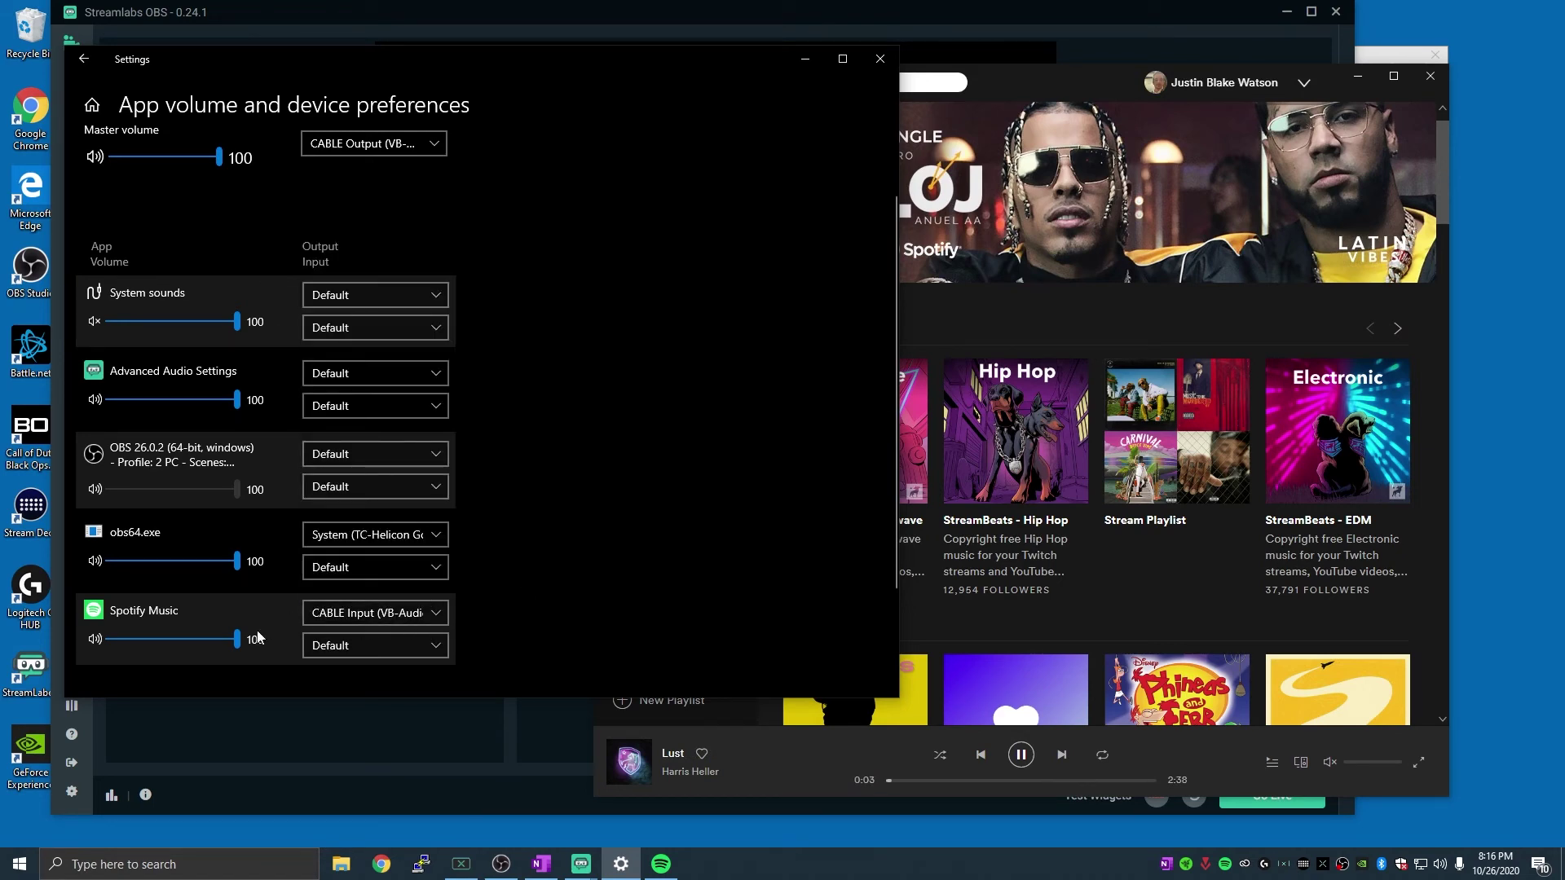
# Minimize Windows Settings, close Advanced Audio Settings, and rearrange the Spotify and Streamlabs OBS windows.
pyautogui.click(789, 67)
pyautogui.moveTo(1060, 82); pyautogui.dragTo(1130, 74)
pyautogui.click(668, 342)
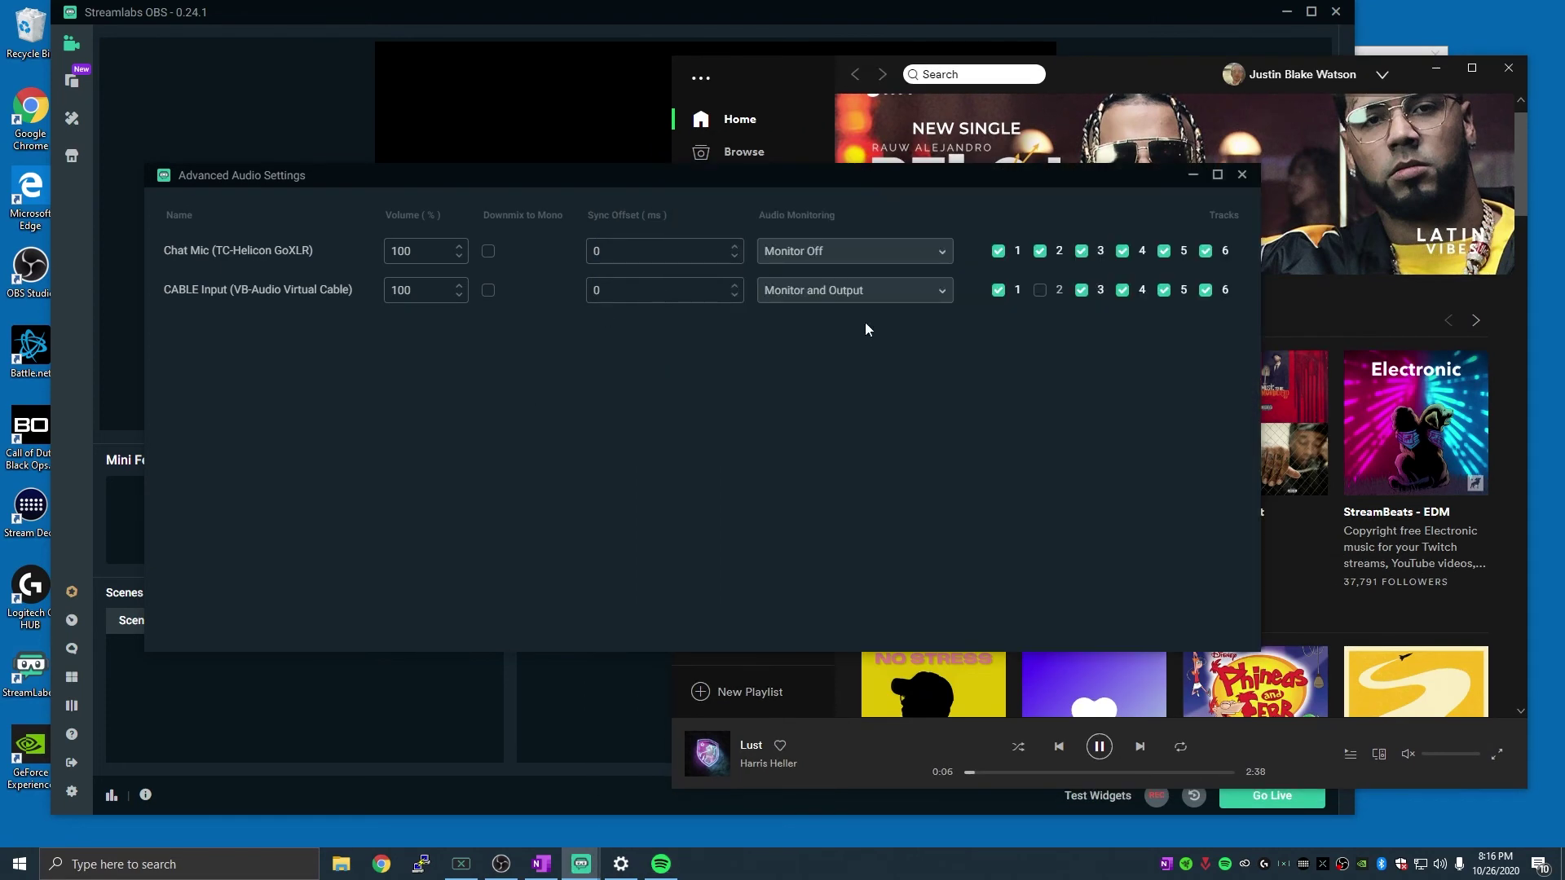
pyautogui.click(1242, 175)
pyautogui.moveTo(968, 18); pyautogui.dragTo(902, 18)
# Raise Spotify's volume slightly and start recording in Streamlabs OBS with music on CABLE Input.
pyautogui.click(1322, 755)
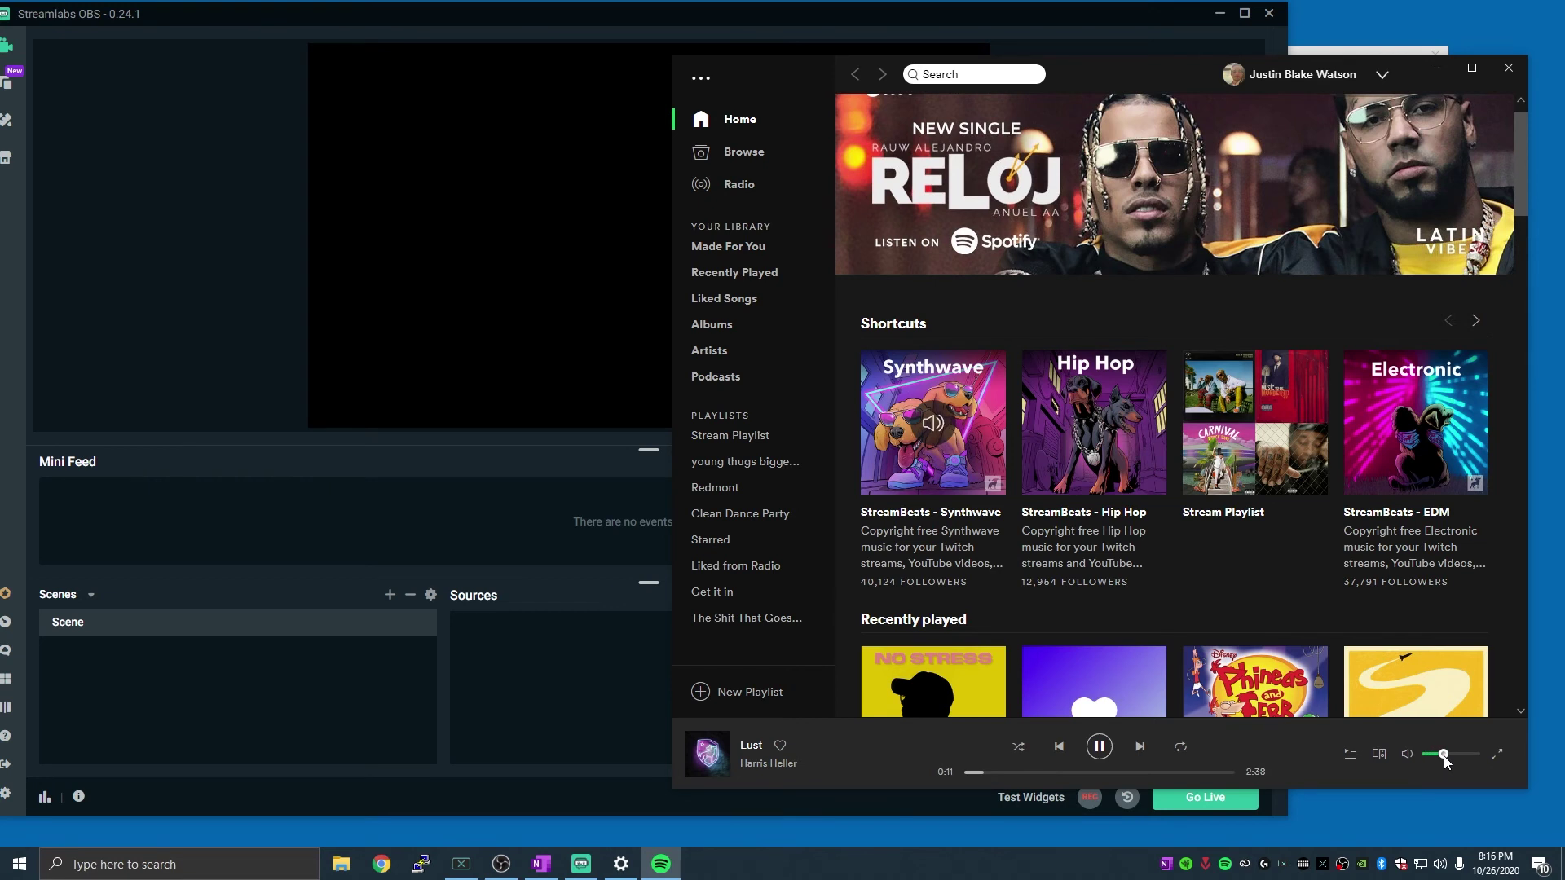
pyautogui.moveTo(1450, 756); pyautogui.dragTo(1454, 756)
pyautogui.click(565, 724)
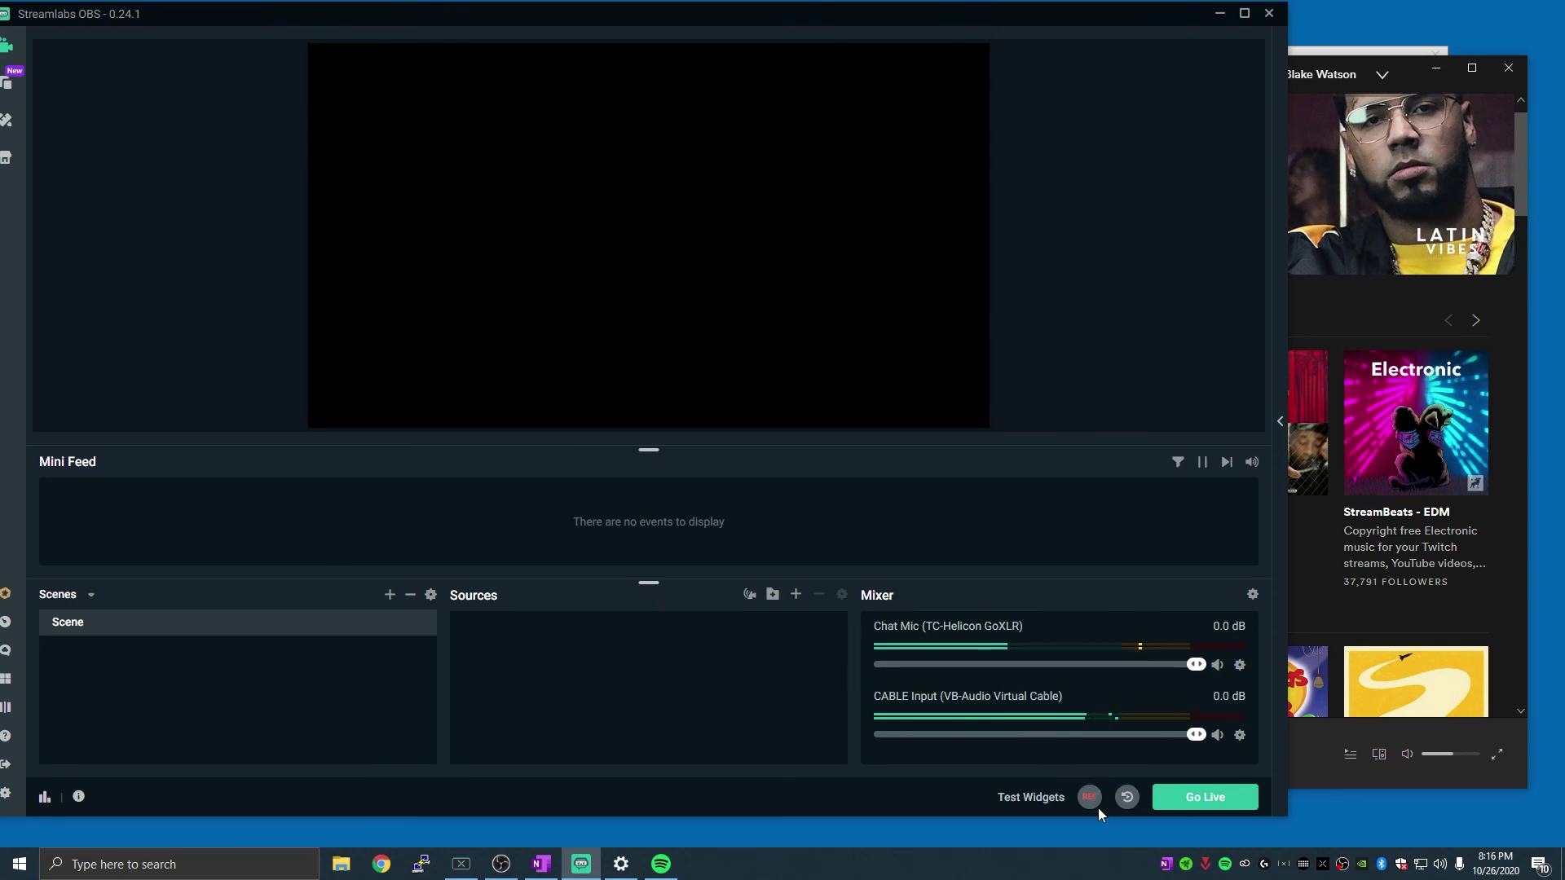
pyautogui.click(1091, 801)
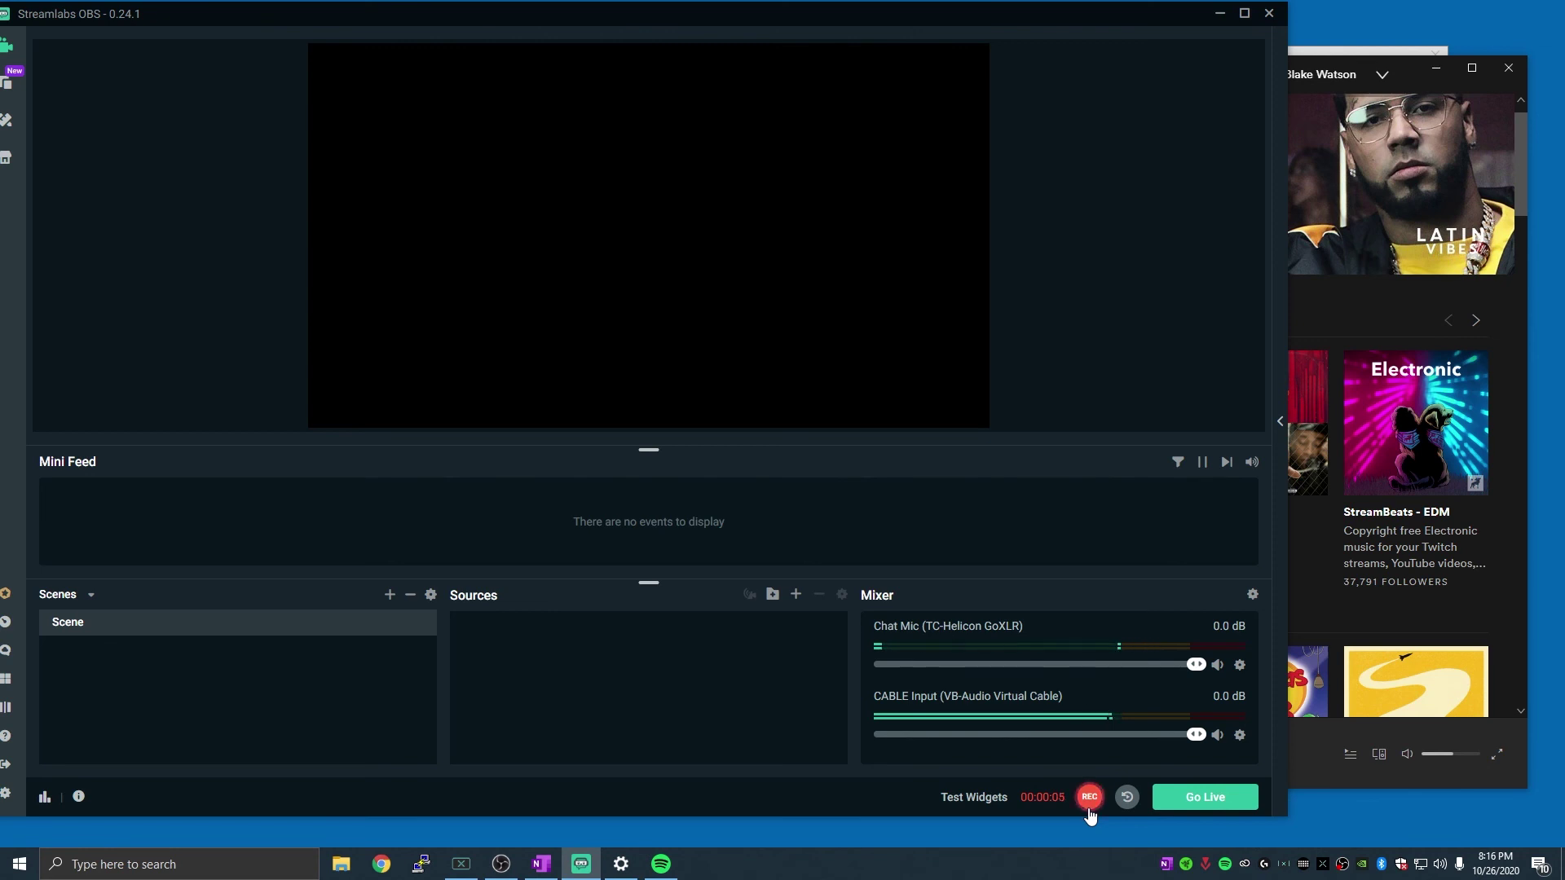
pyautogui.hotkey('alt', 'Tab')
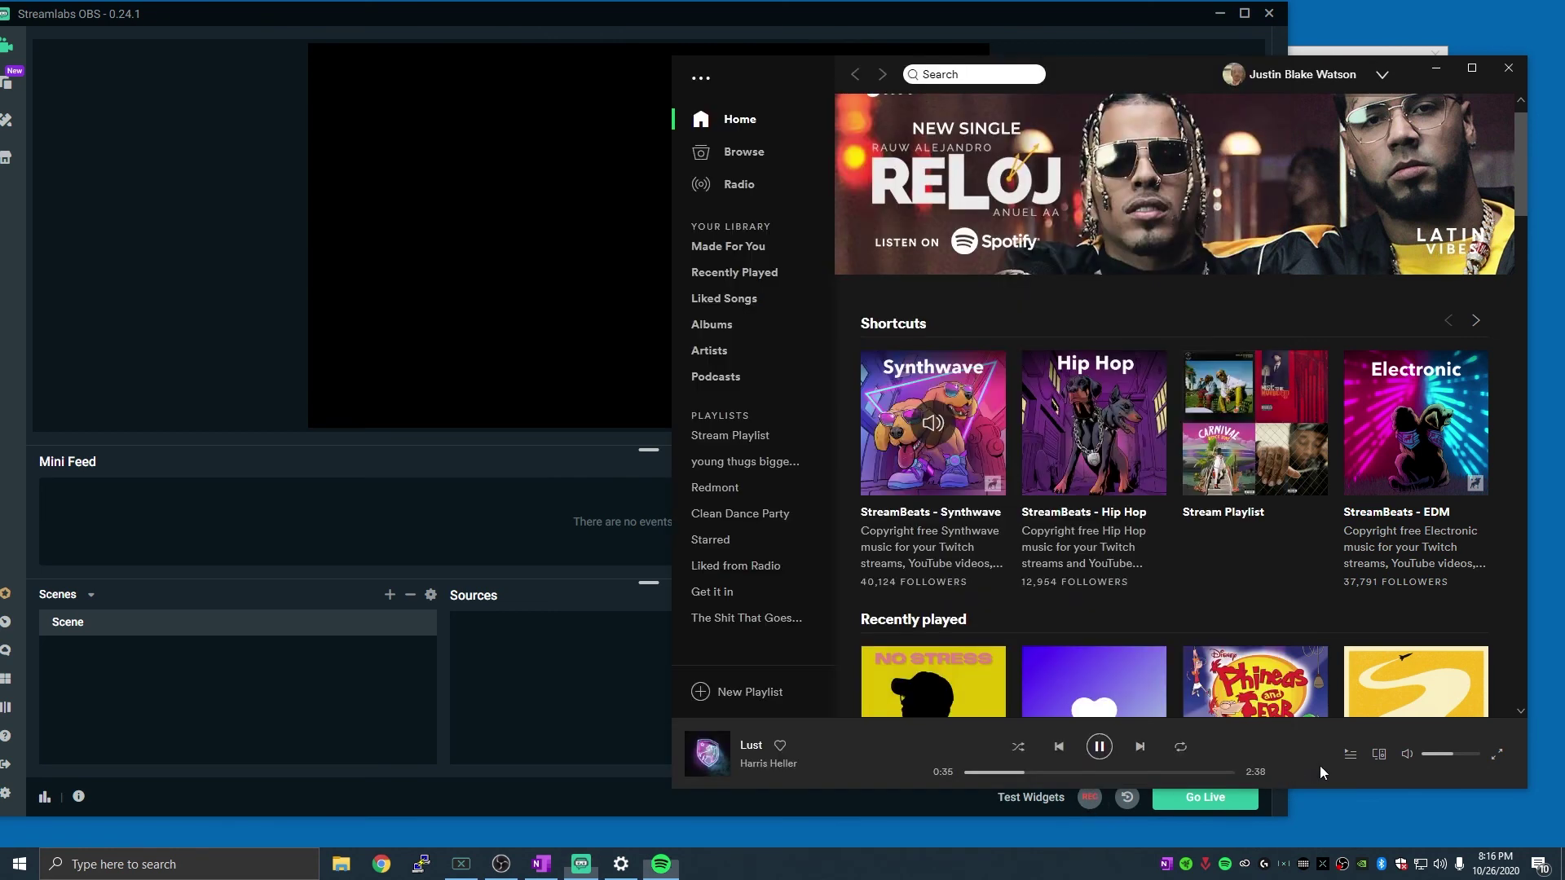
pyautogui.click(341, 865)
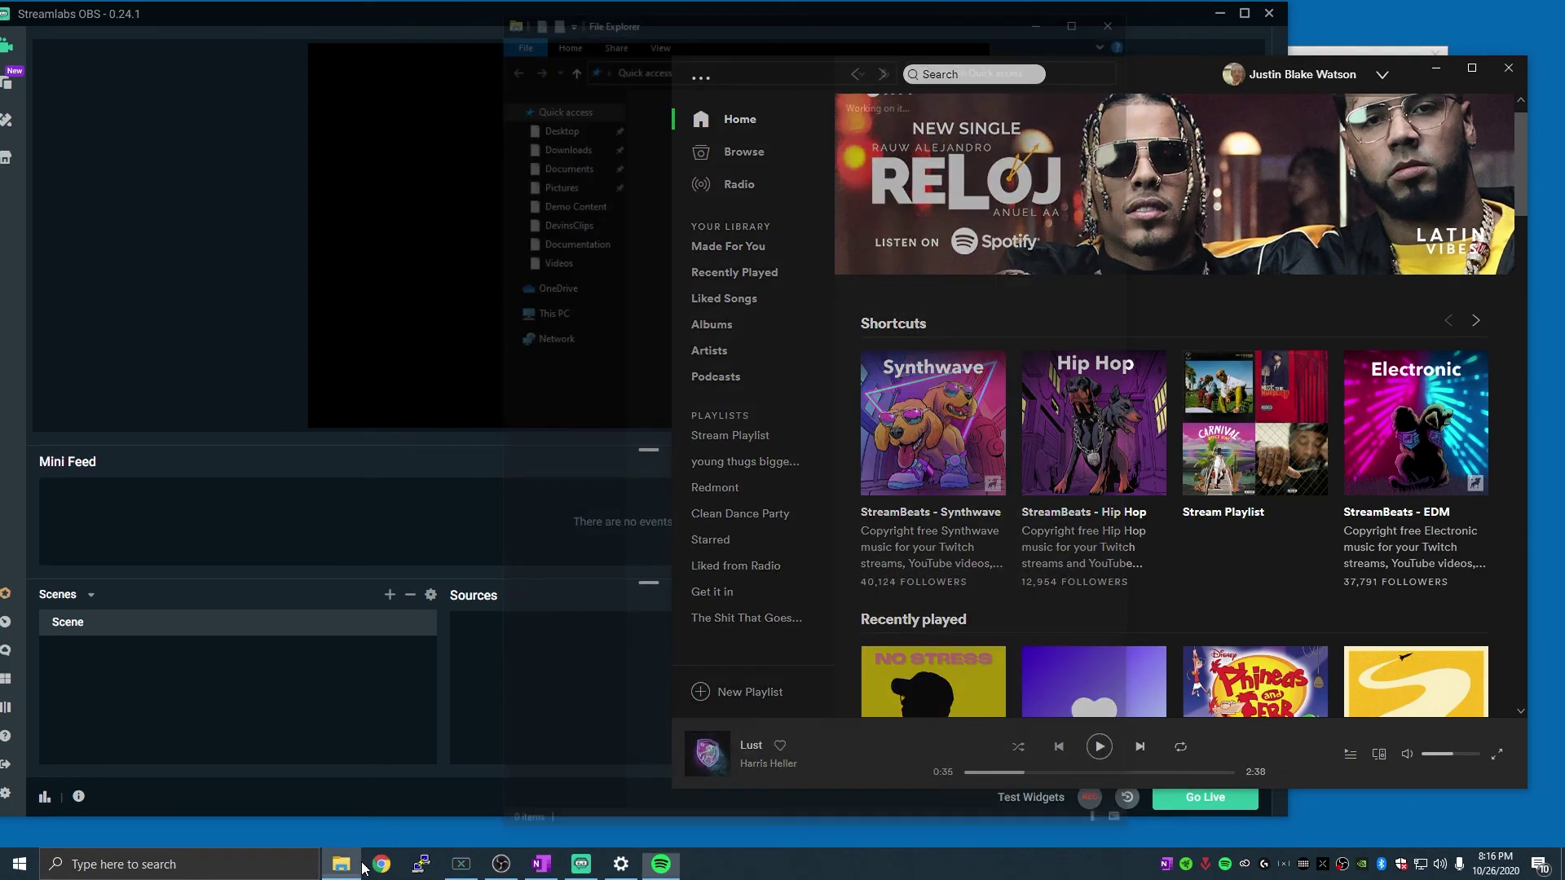
pyautogui.click(548, 257)
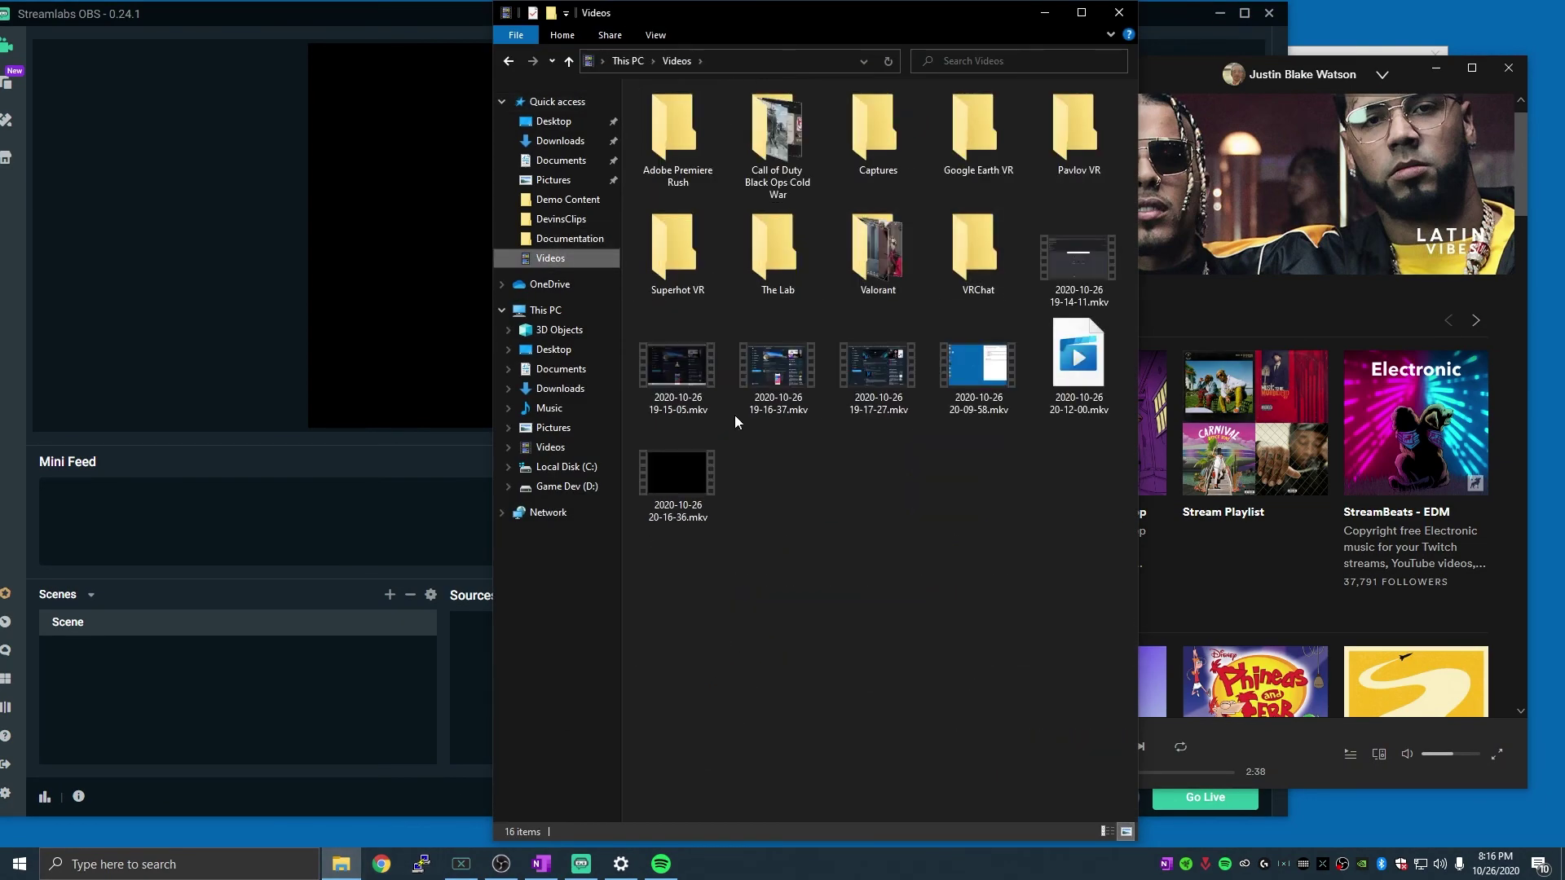
pyautogui.doubleClick(681, 476)
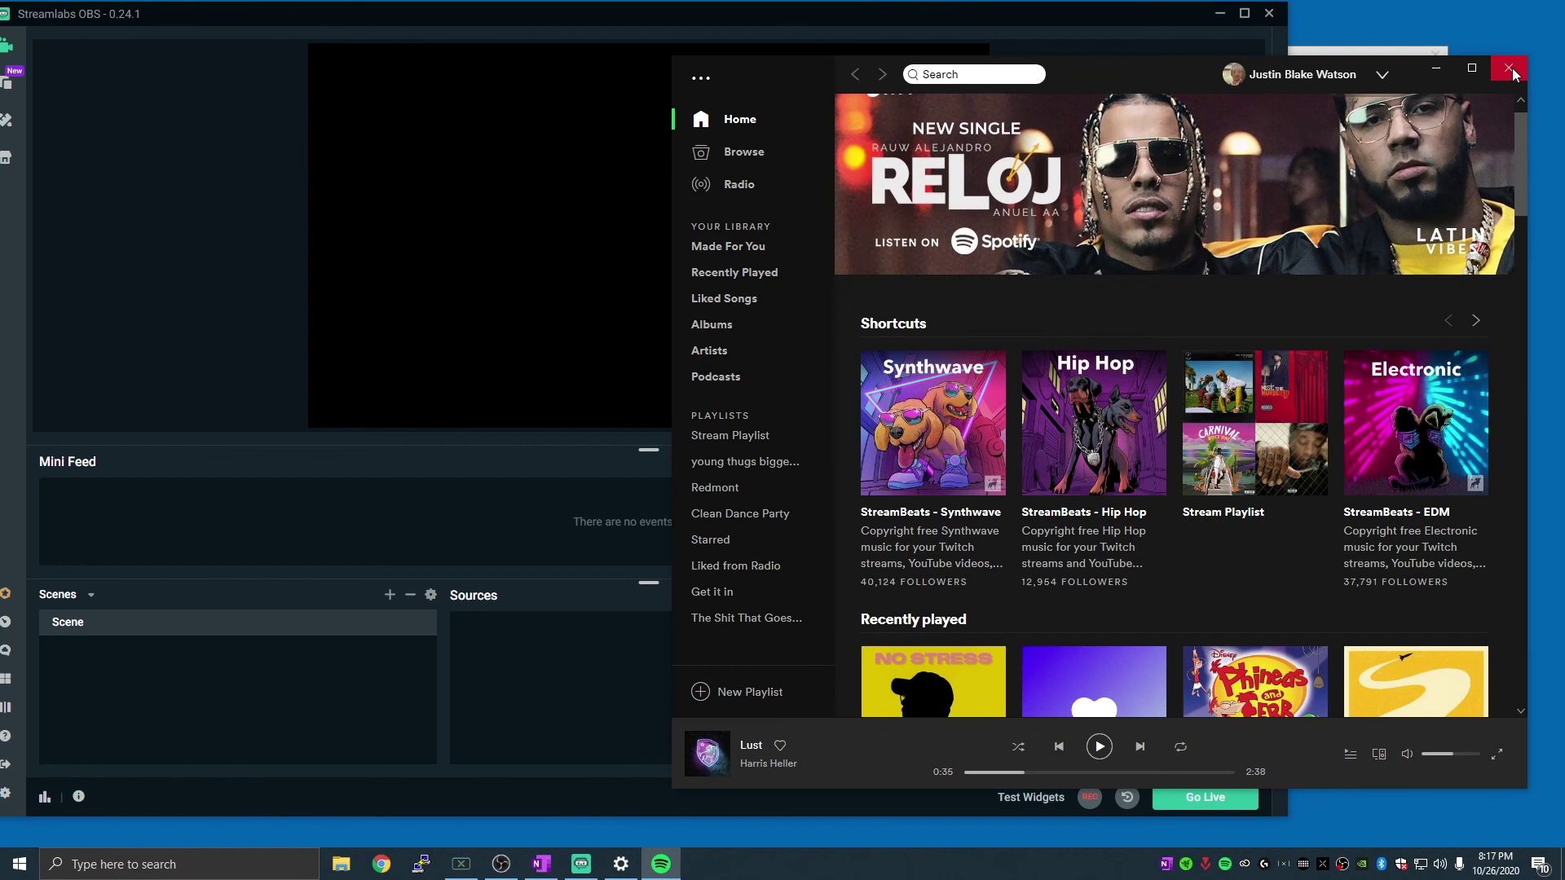
# Close the Spotify window to return to the Streamlabs OBS editor.
pyautogui.click(1509, 68)
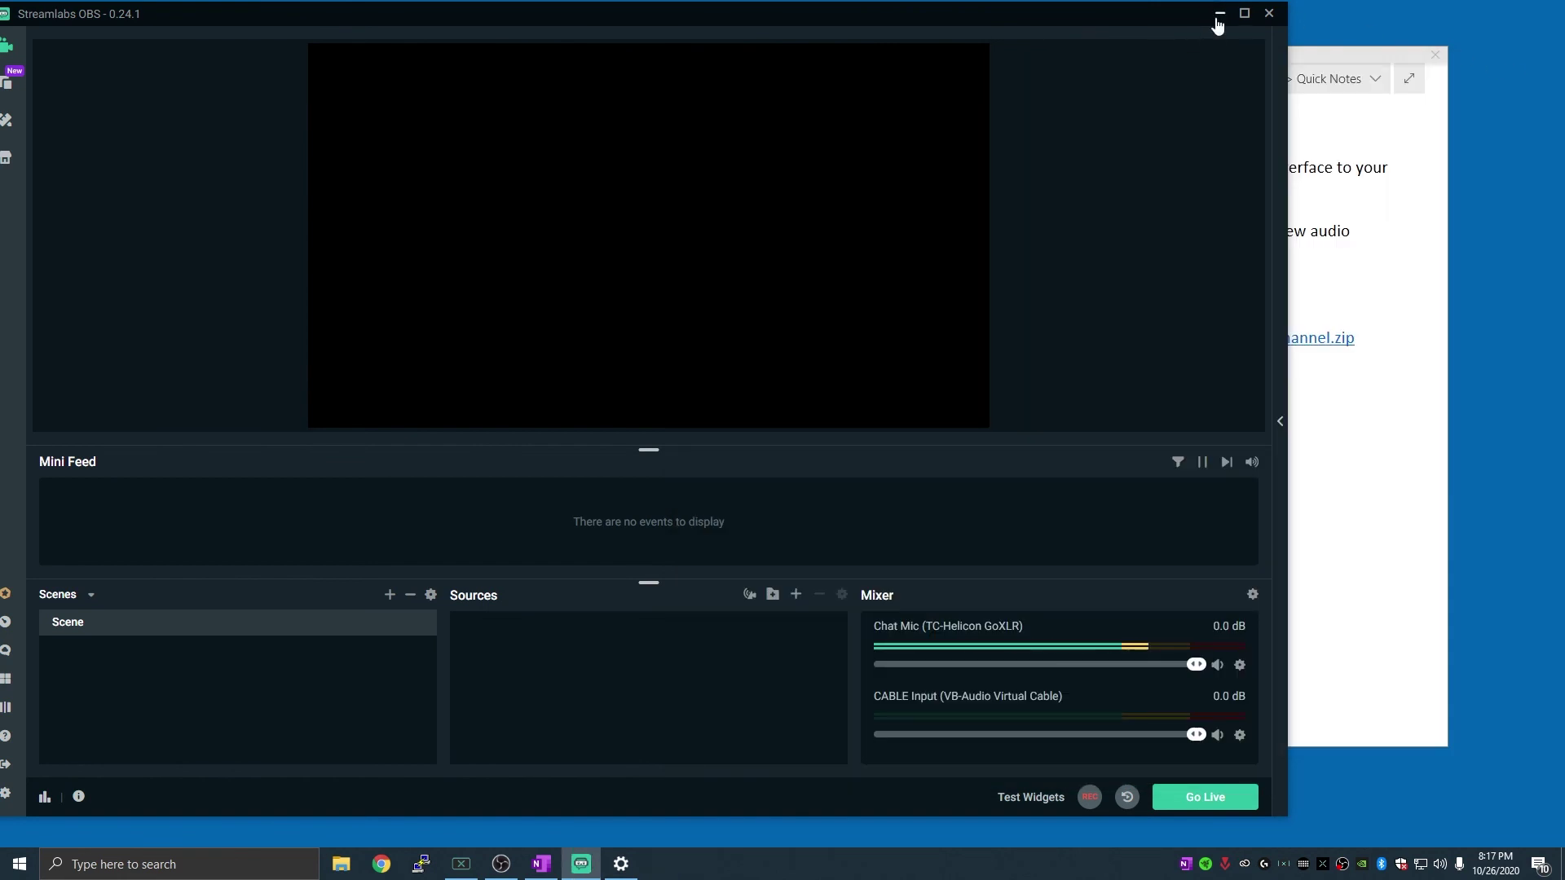